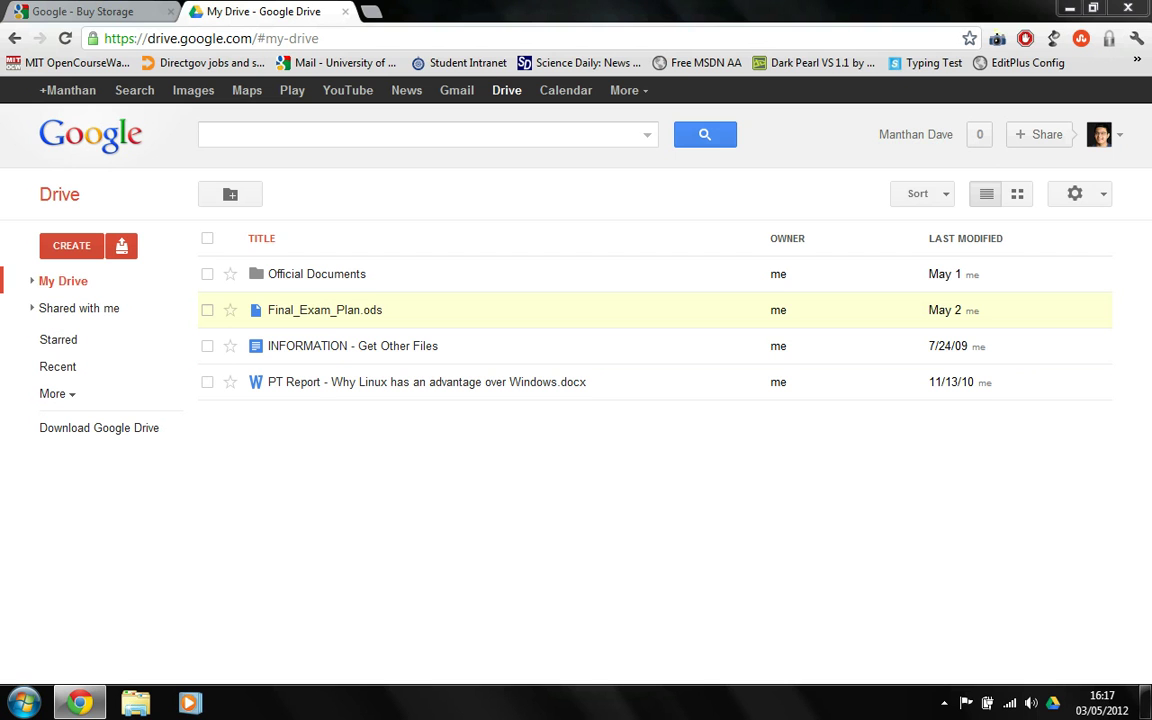
Review the revision history of Final_Exam_Plan.ods and close the revision manager
{"action": "left_click", "coordinate": [207, 310]}
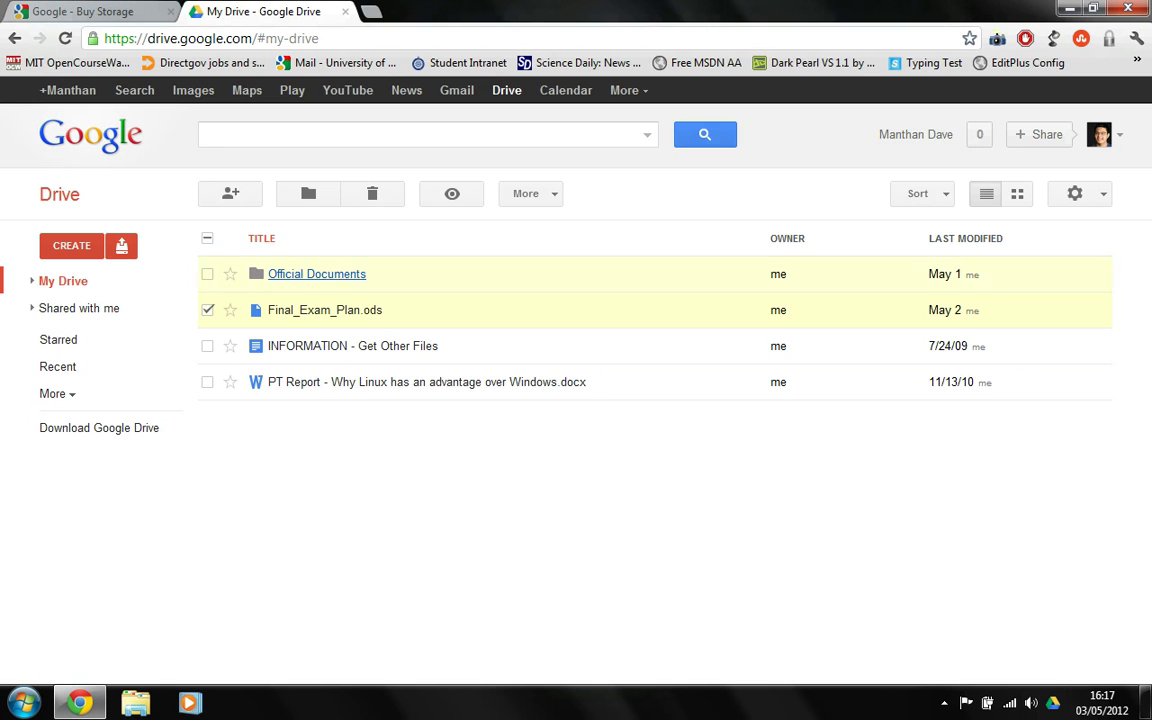
{"action": "left_click", "coordinate": [530, 193]}
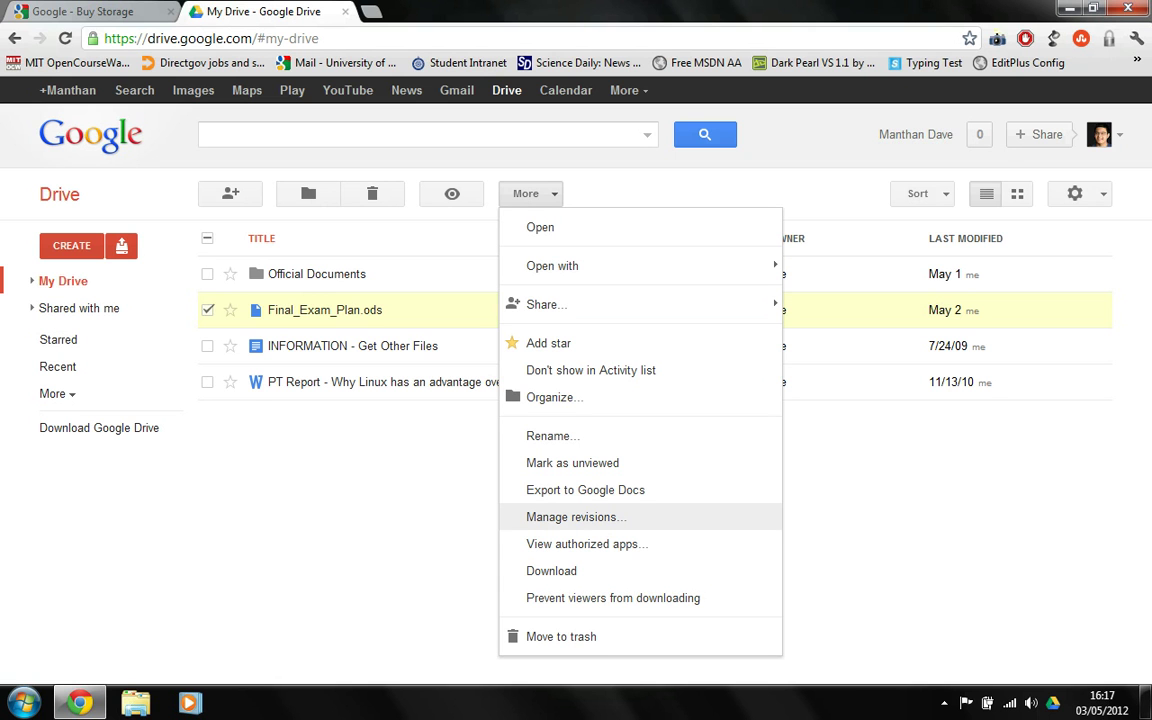
{"action": "left_click", "coordinate": [576, 517]}
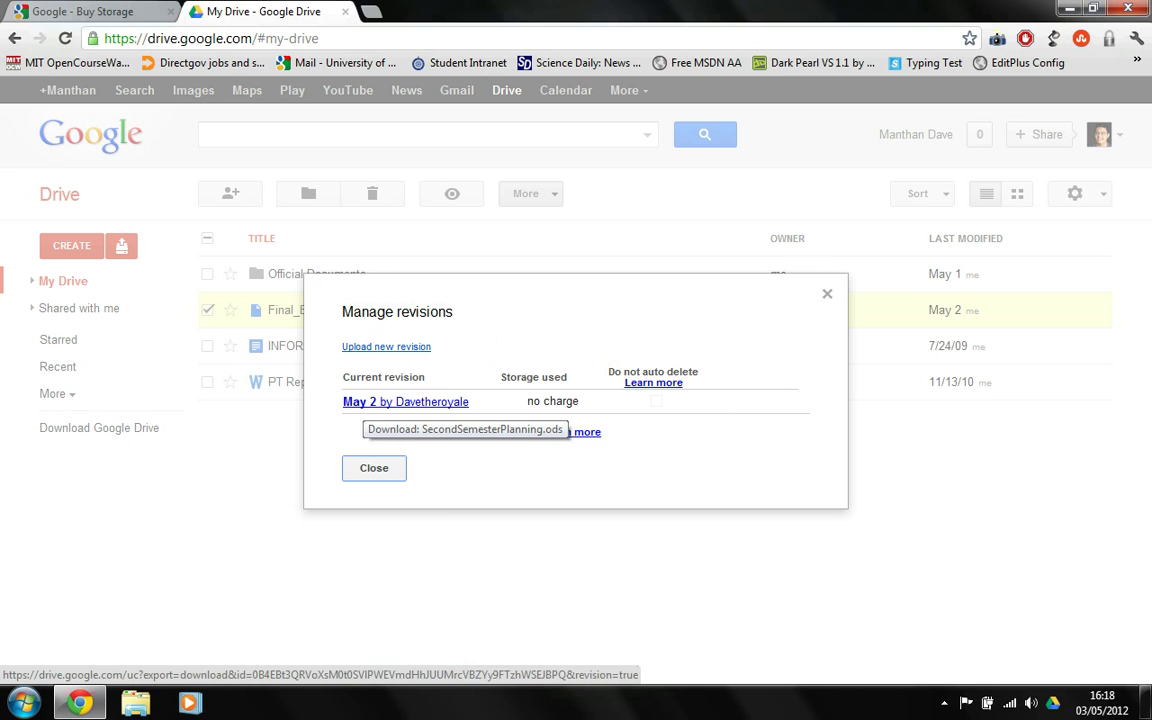
{"action": "left_click", "coordinate": [360, 402]}
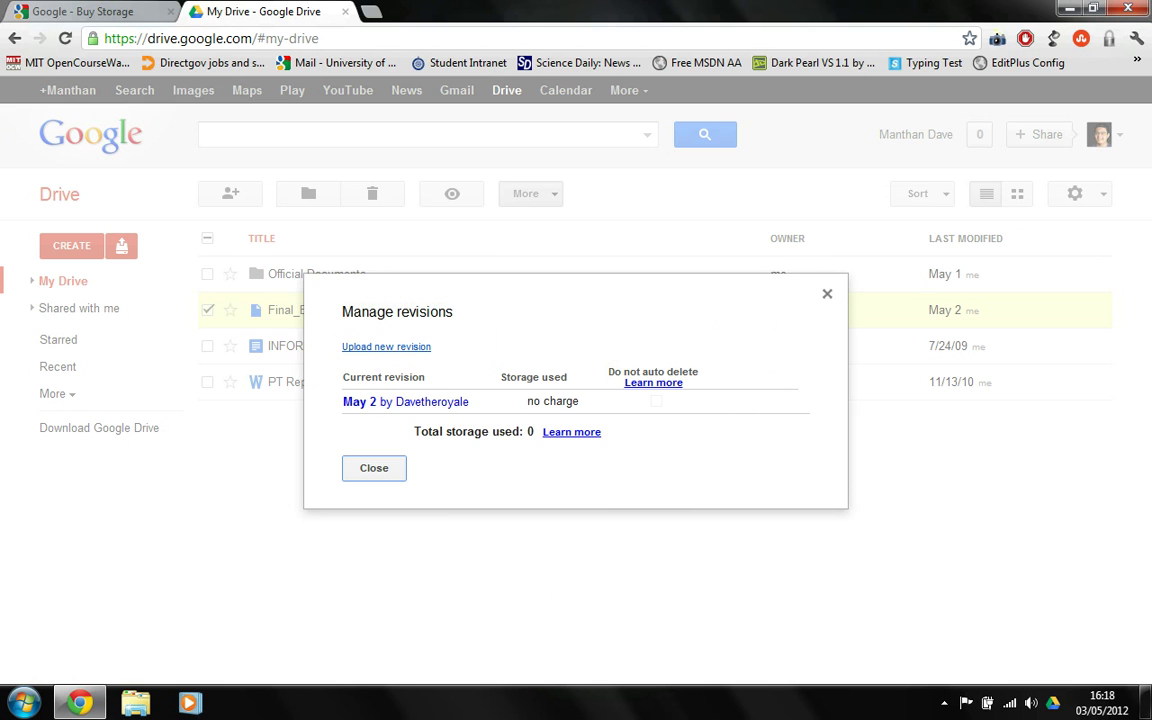
{"action": "key", "text": "Escape"}
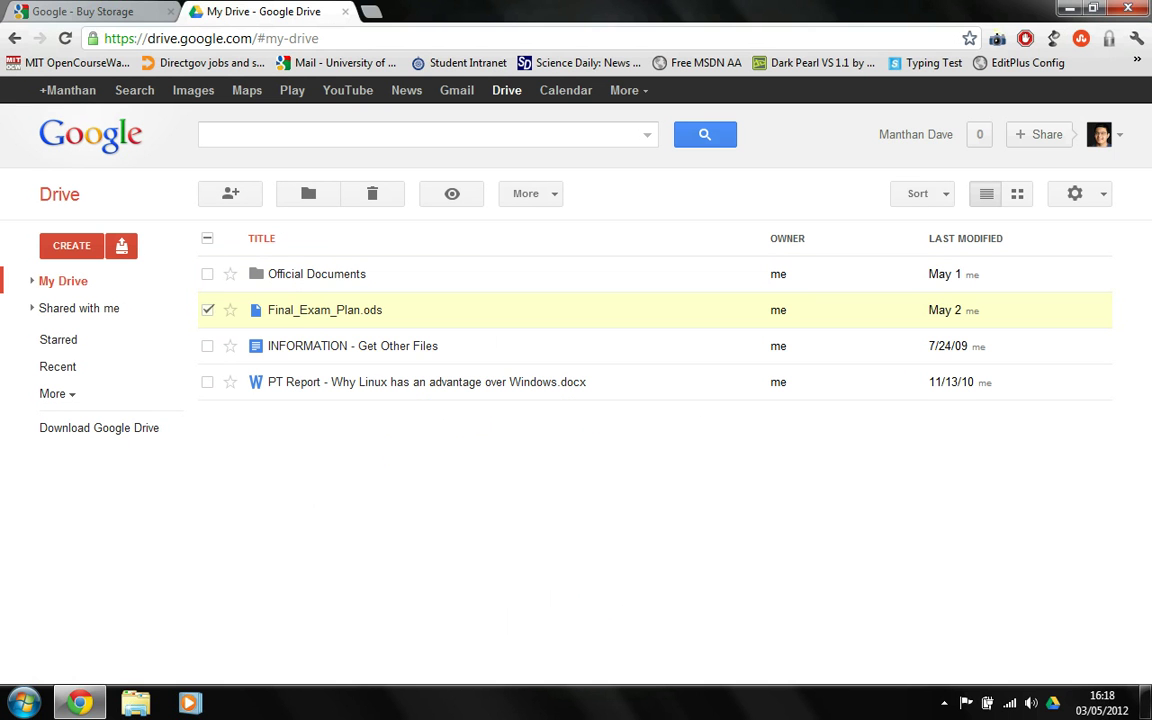
Open the local Google Drive folder and create a new folder named TestFiles in it
{"action": "right_click", "coordinate": [1053, 703]}
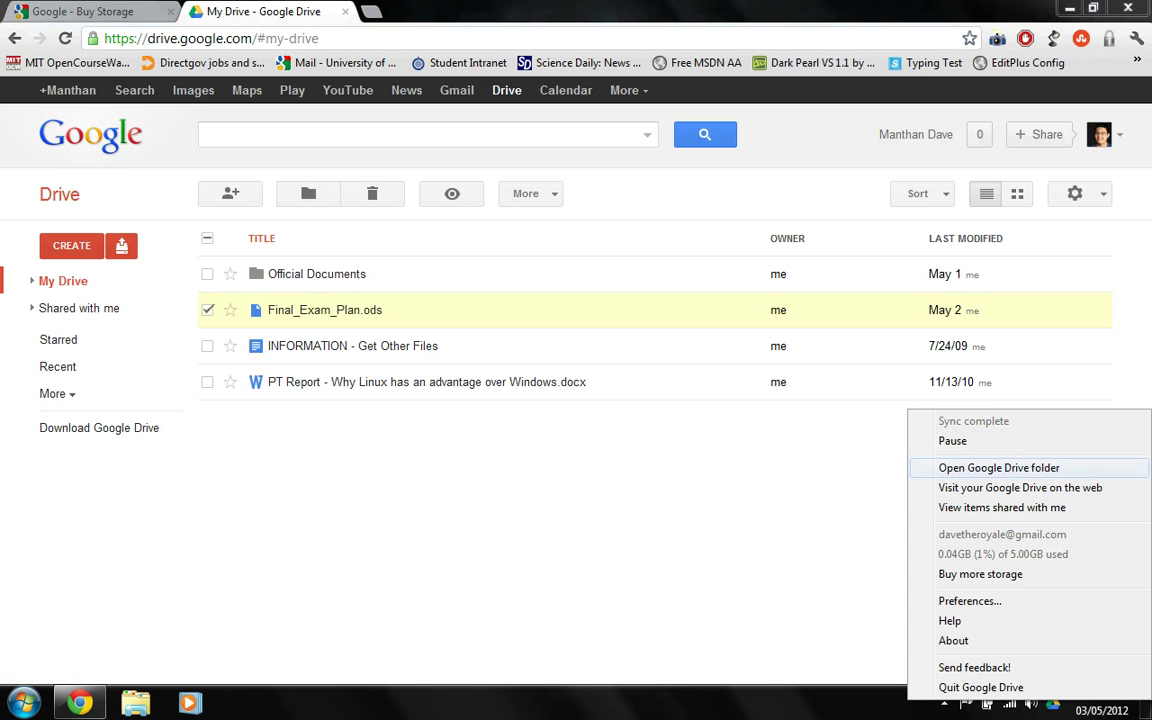
{"action": "left_click", "coordinate": [999, 467]}
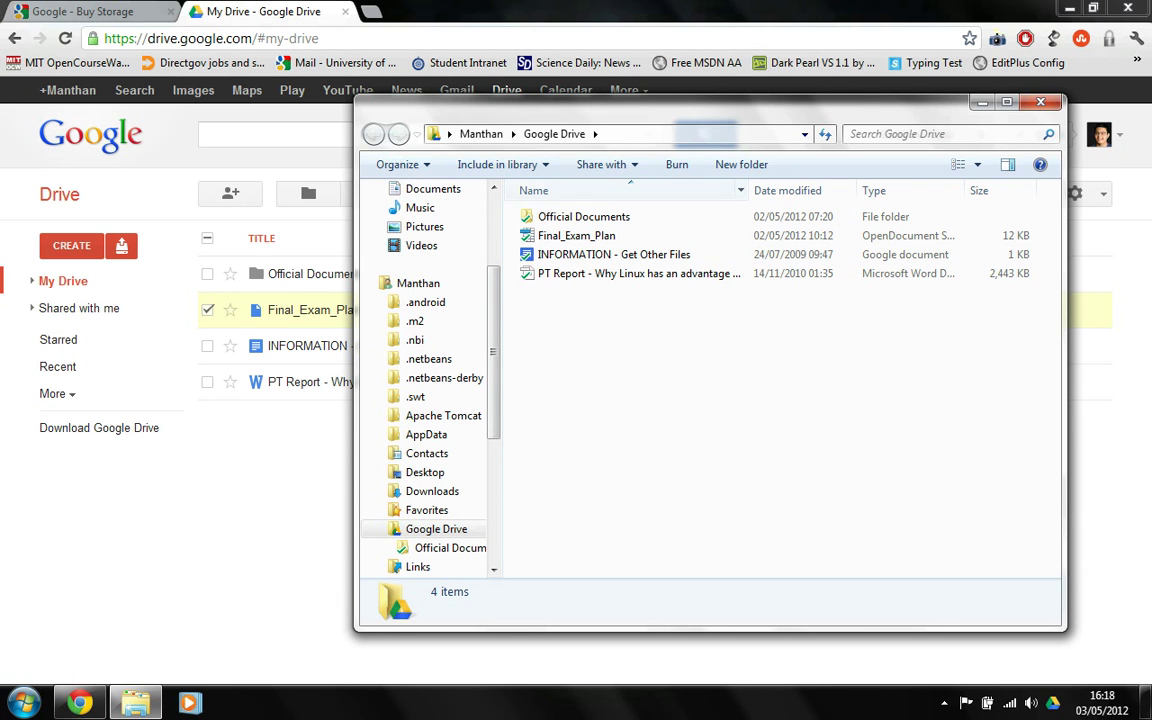
{"action": "left_click", "coordinate": [742, 165]}
{"action": "type", "text": "TestFiles"}
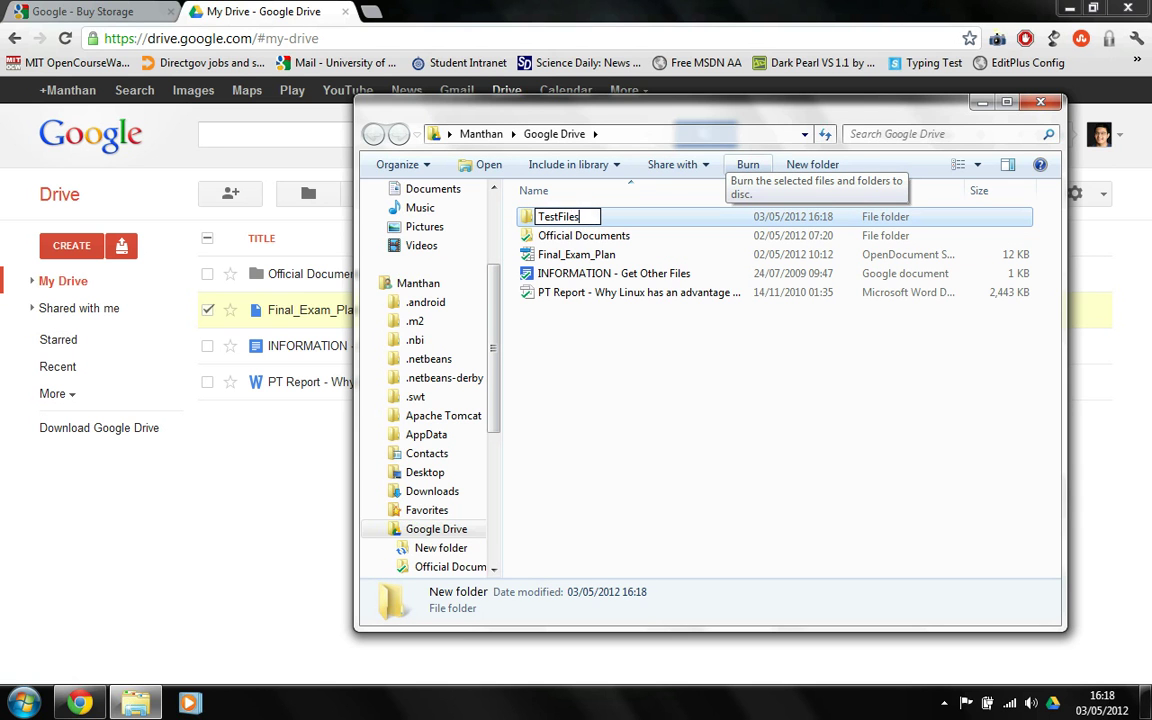
{"action": "key", "text": "Return"}
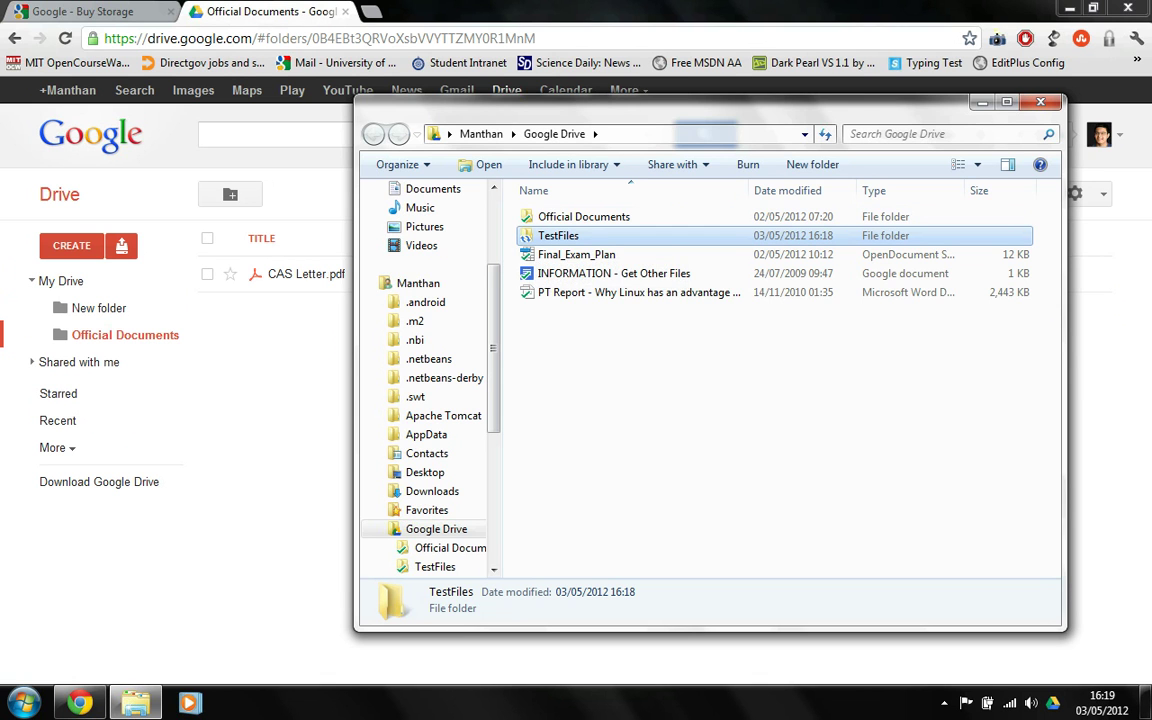
Open the local TestFiles folder and create a subfolder named jjj inside it
{"action": "key", "text": "Return"}
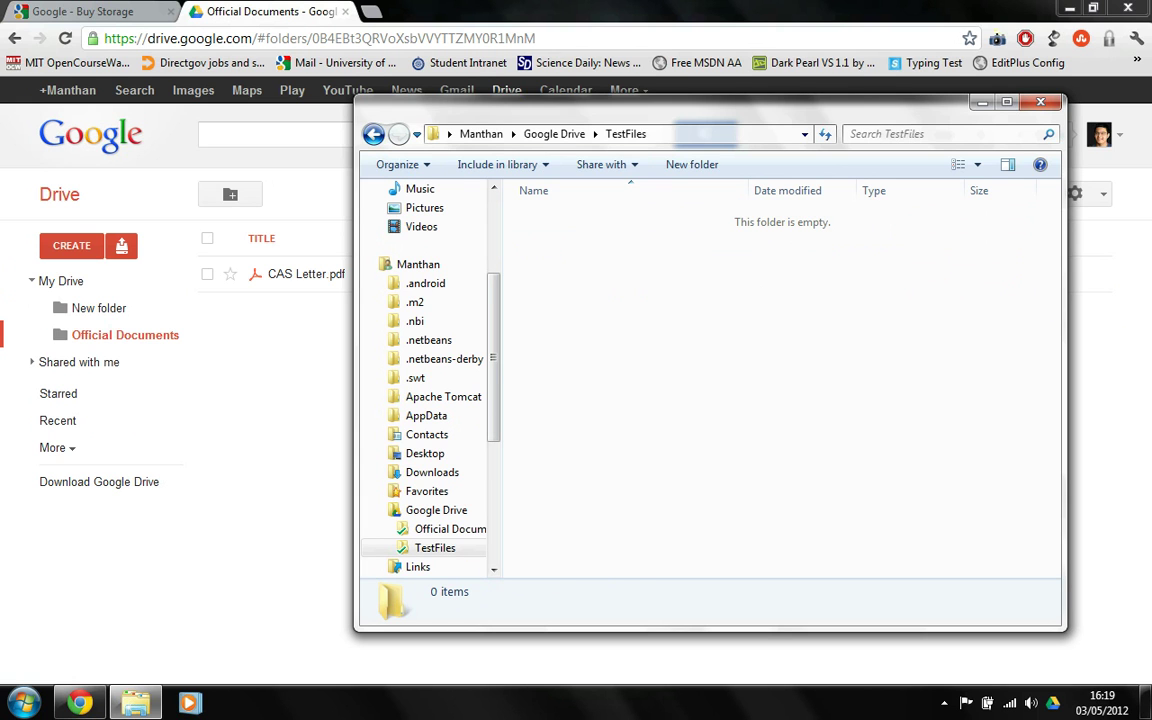
{"action": "key", "text": "ctrl+shift+n"}
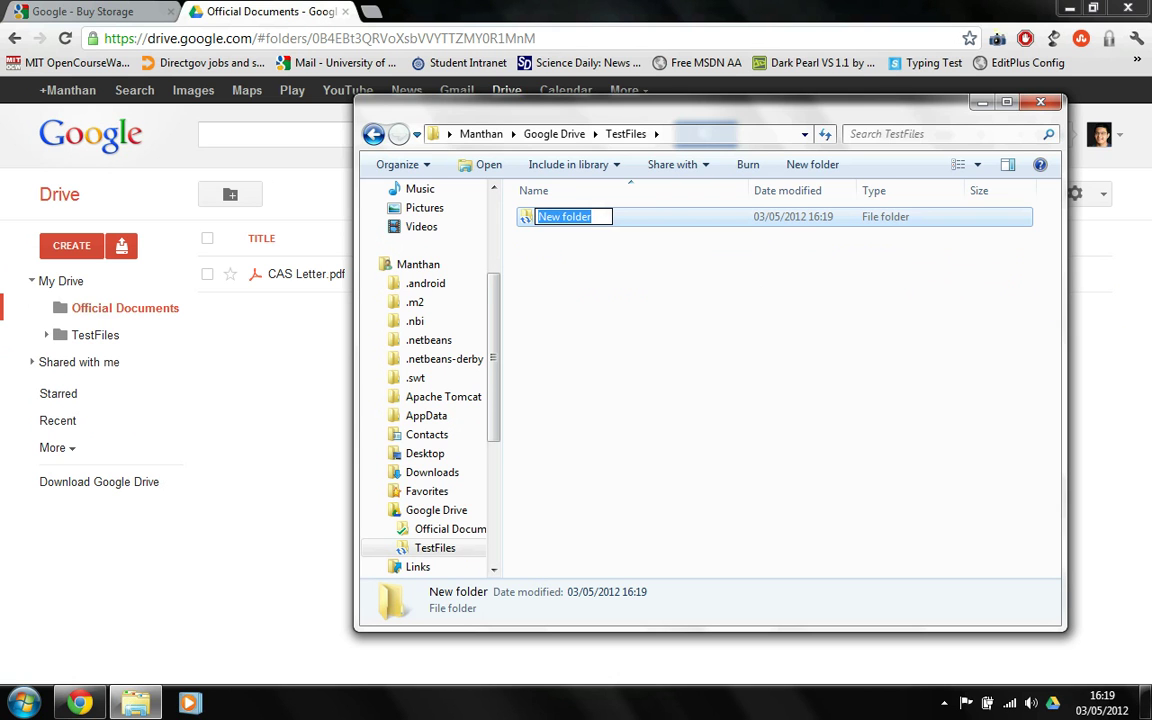
{"action": "type", "text": "jjj"}
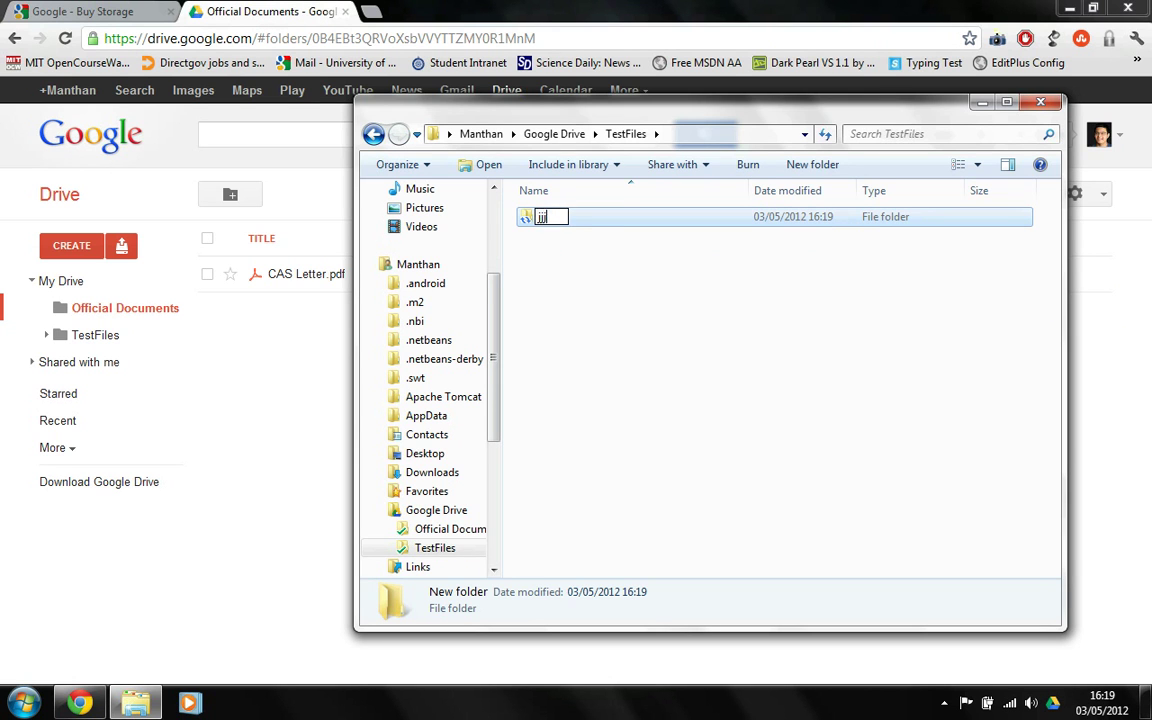
{"action": "key", "text": "Return"}
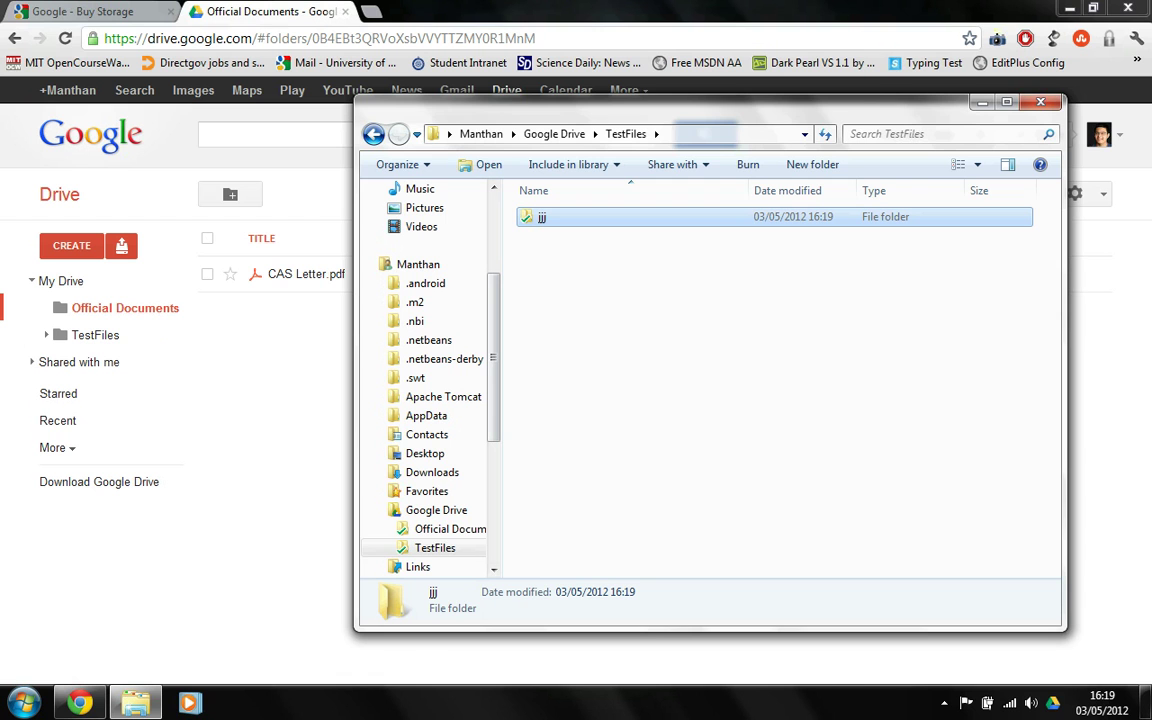
Create a text document in the local TestFiles folder, keeping the default name New Text Document
{"action": "right_click", "coordinate": [691, 280]}
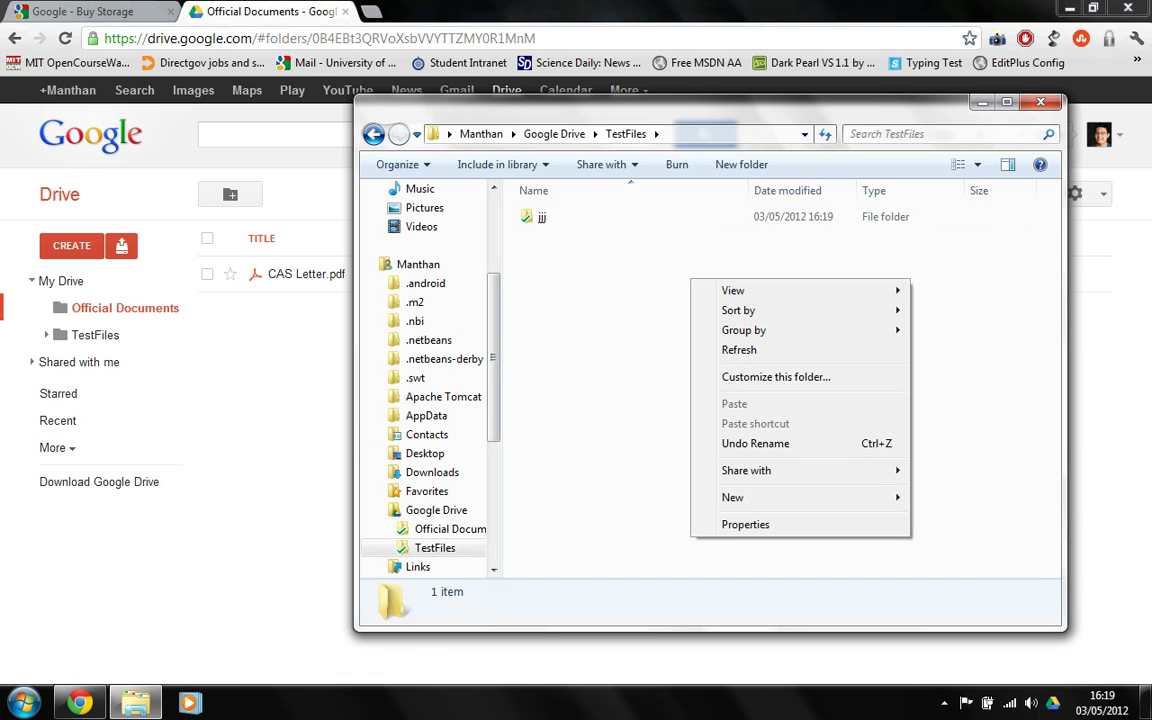
{"action": "mouse_move", "coordinate": [760, 497]}
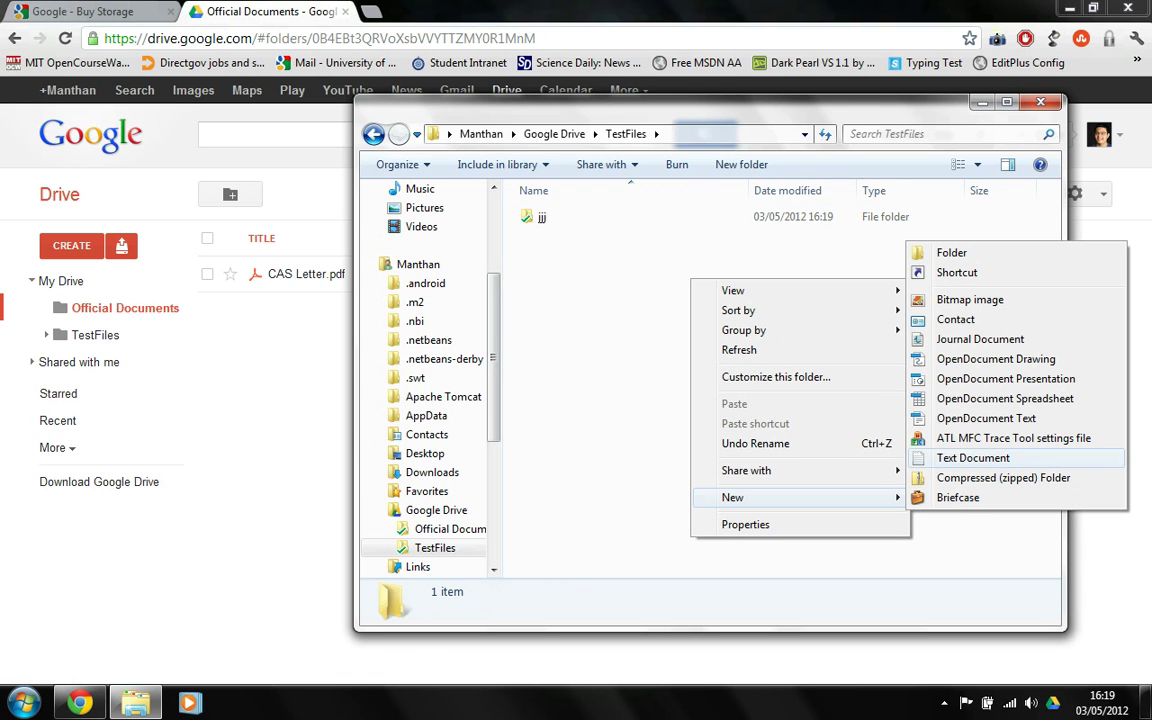
{"action": "left_click", "coordinate": [975, 455]}
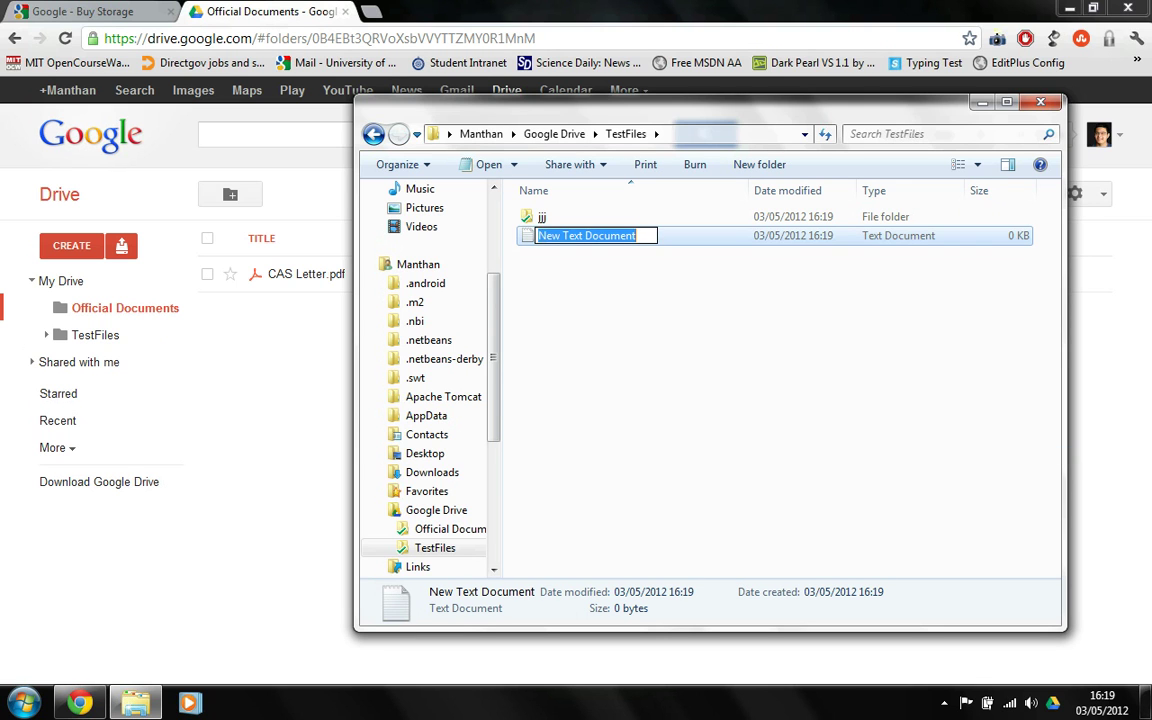
{"action": "key", "text": "Return"}
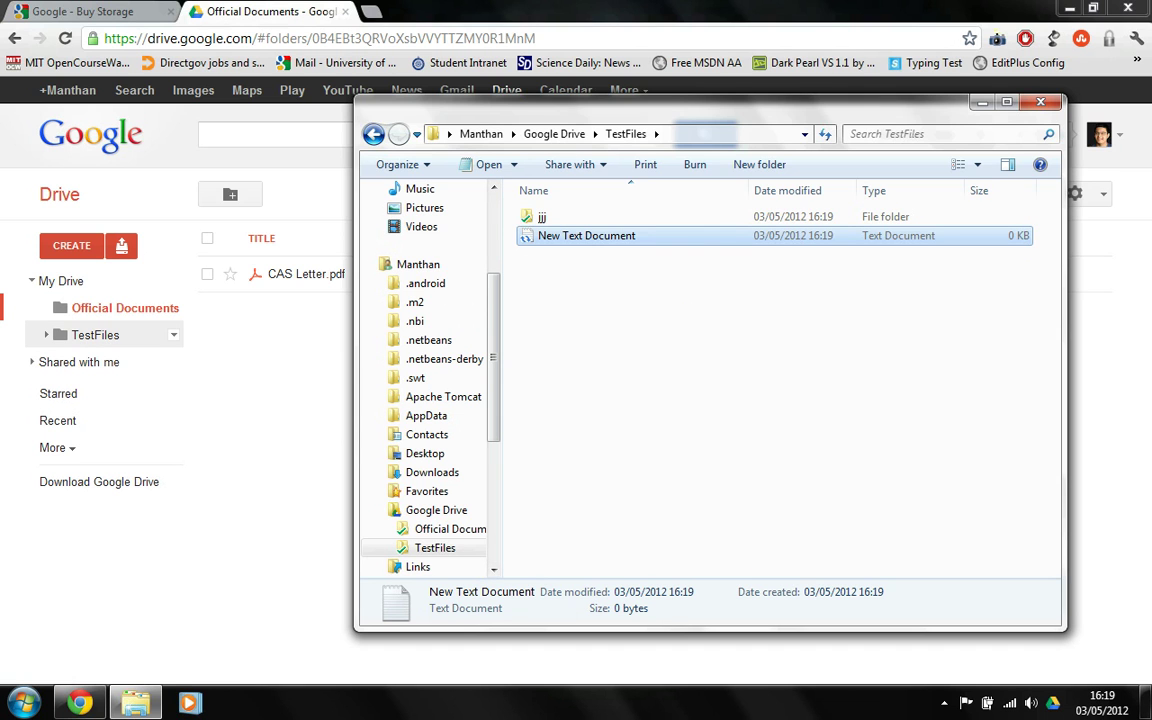
Switch to Google Drive in Chrome, view the TestFiles folder's contents, and return to the local folder window
{"action": "left_click", "coordinate": [95, 335]}
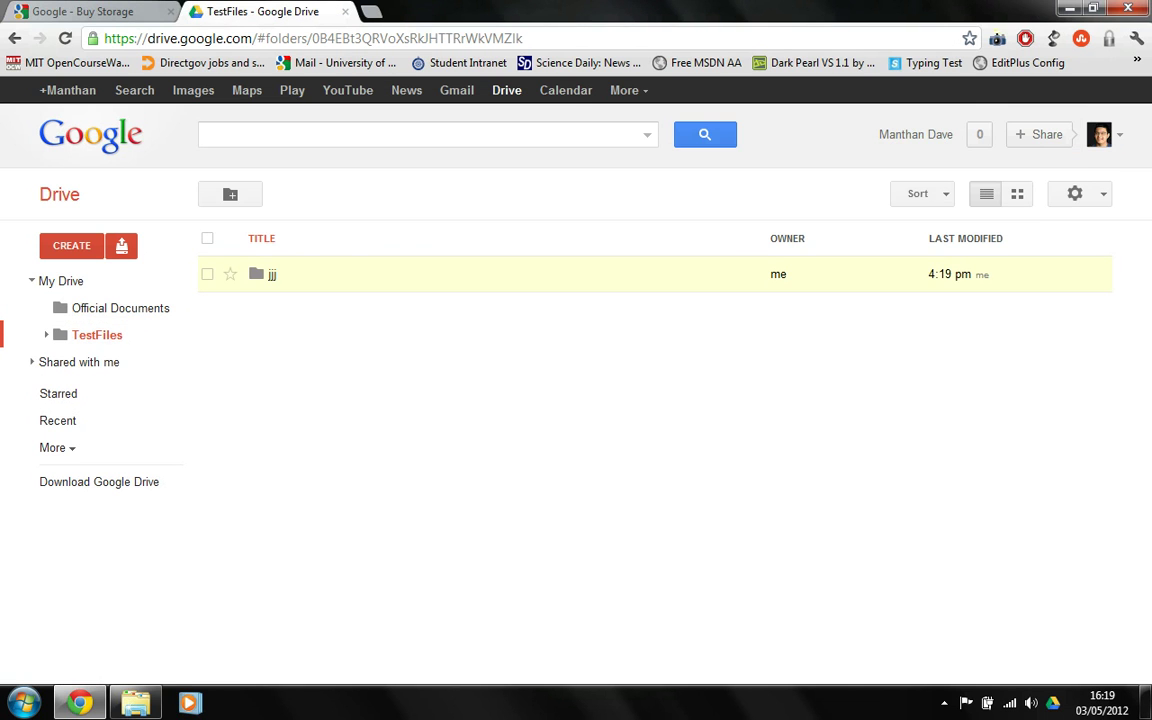
{"action": "left_click_drag", "start_coordinate": [271, 275], "coordinate": [272, 302]}
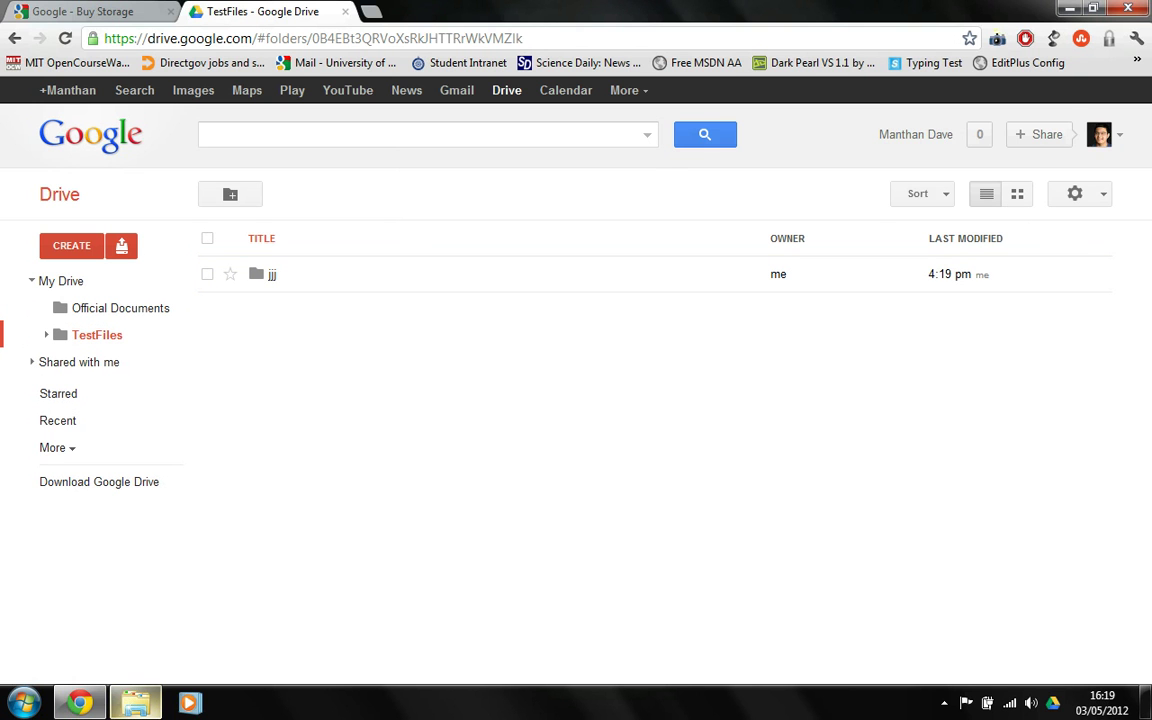
{"action": "key", "text": "alt+Tab"}
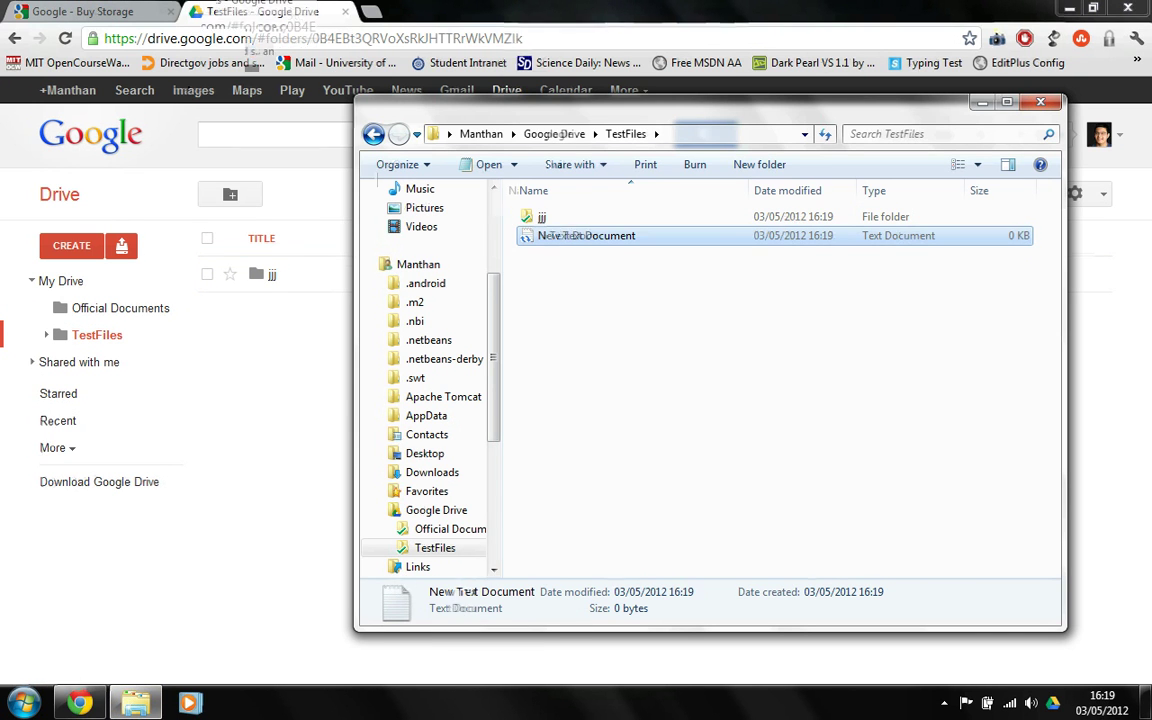
Open New Text Document in Notepad, enter "test1 test2", save the file and close it
{"action": "key", "text": "Return"}
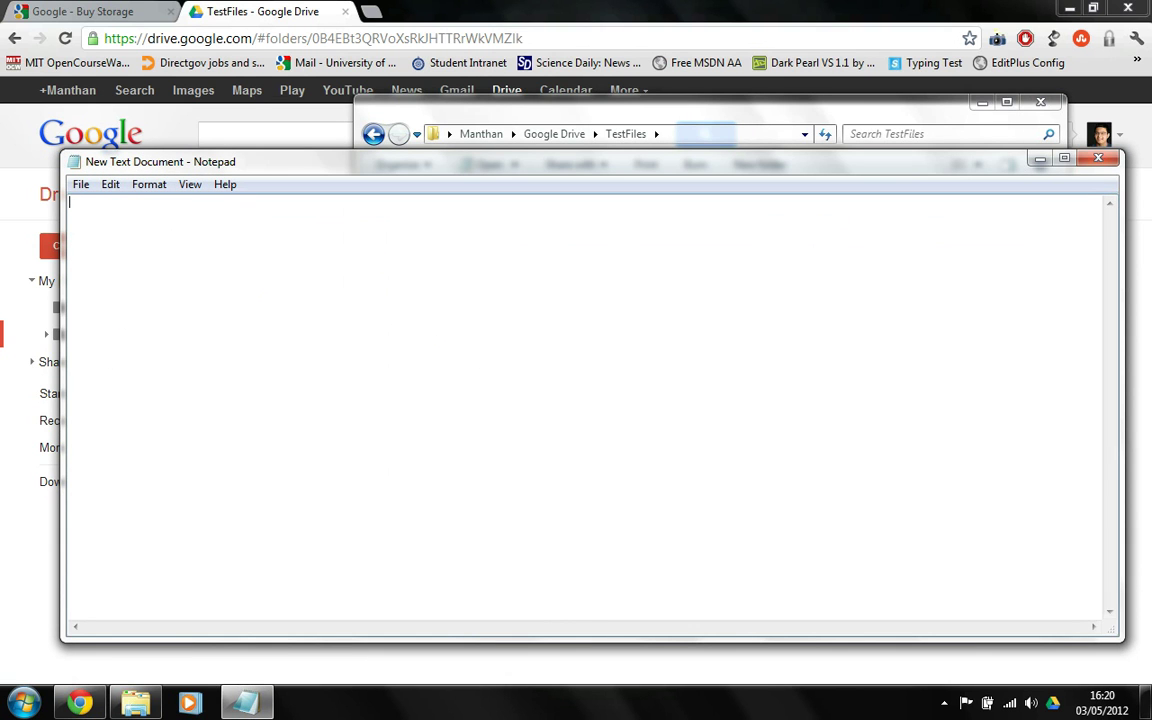
{"action": "type", "text": "test1 test2"}
{"action": "key", "text": "ctrl+s"}
{"action": "key", "text": "alt+F4"}
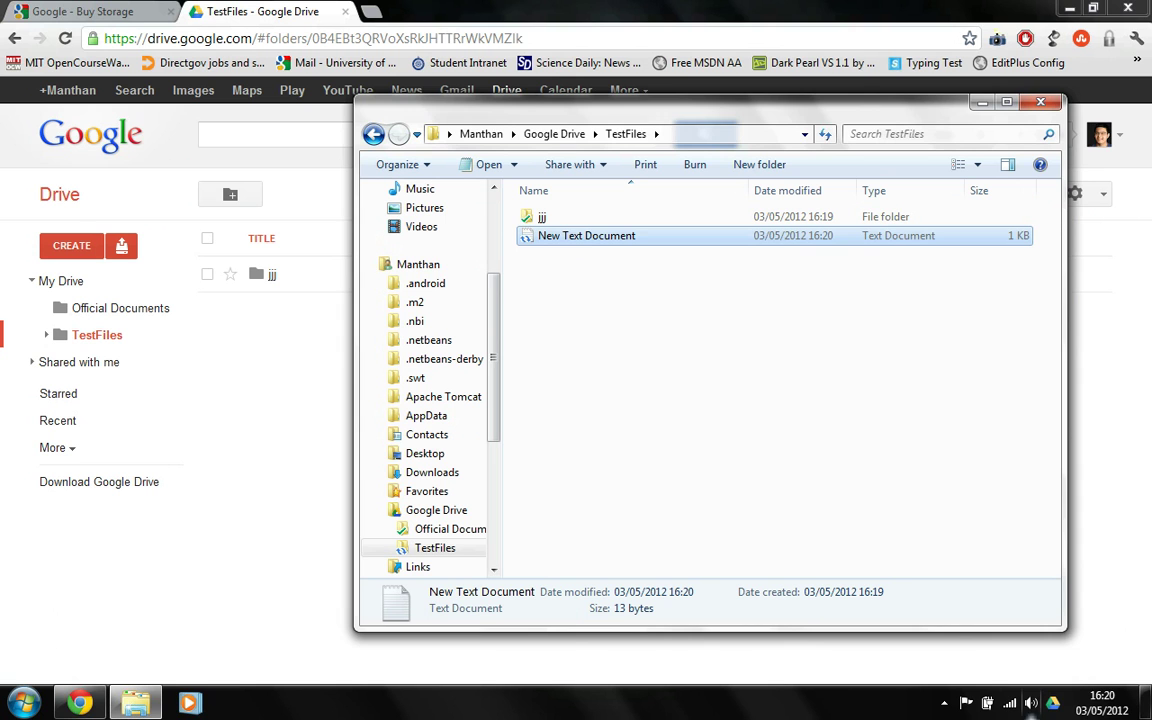
Open the Buy Storage page from the Google Drive sync client and examine the upgrade plans and their Gmail storage bonuses
{"action": "left_click", "coordinate": [1052, 703]}
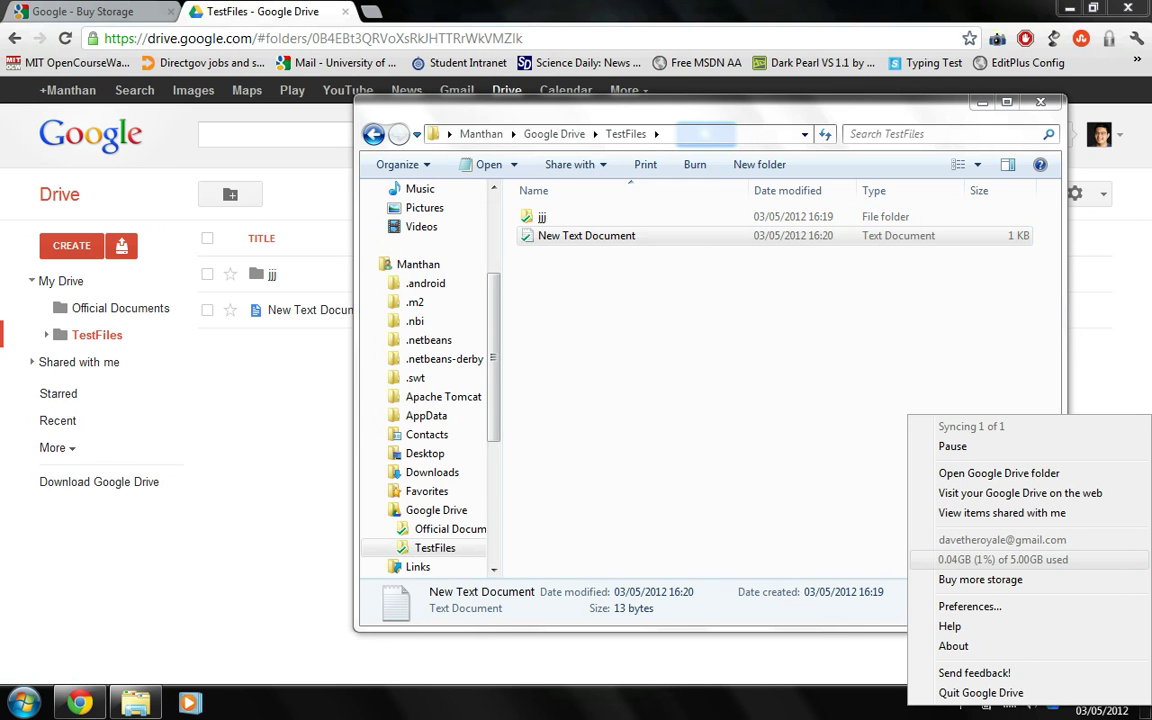
{"action": "left_click", "coordinate": [980, 579]}
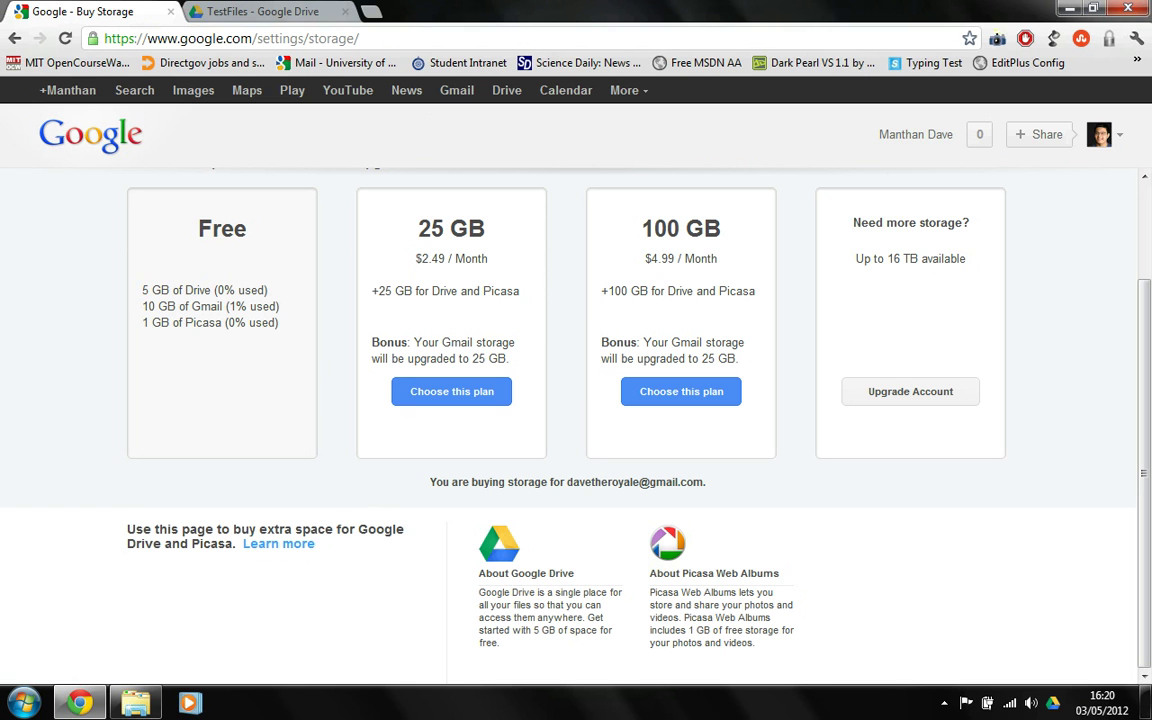
{"action": "scroll", "coordinate": [1143, 460], "scroll_direction": "up", "scroll_amount": 1}
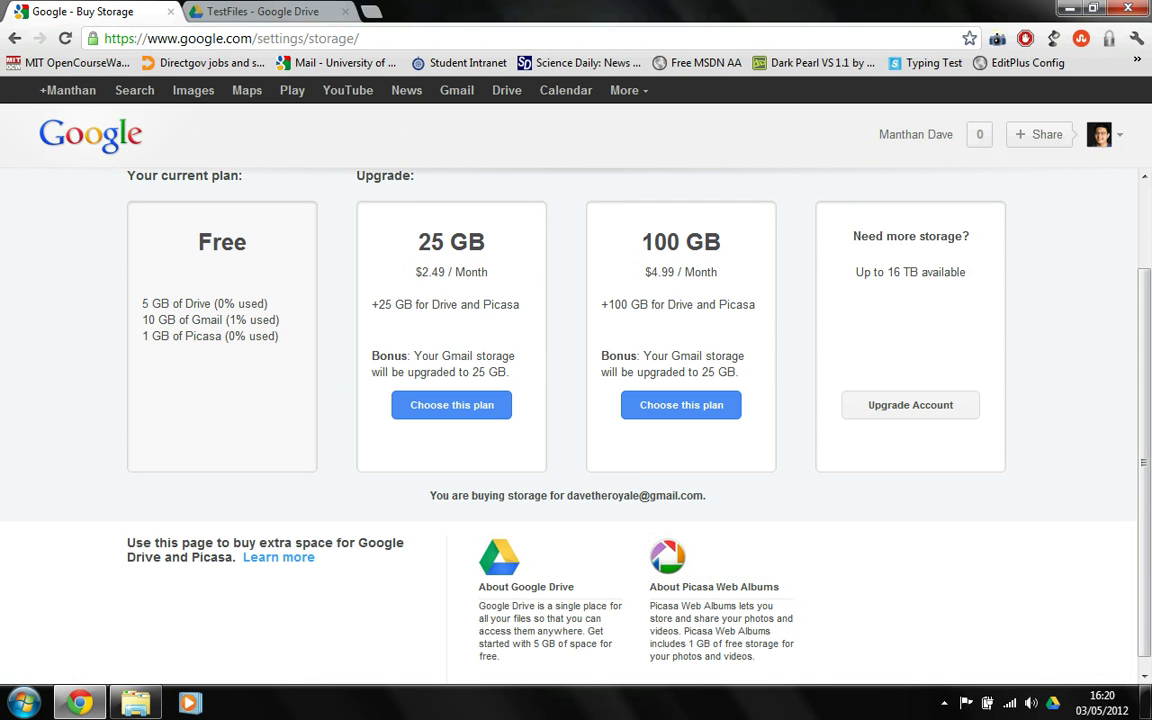
{"action": "left_click_drag", "start_coordinate": [366, 350], "coordinate": [510, 373]}
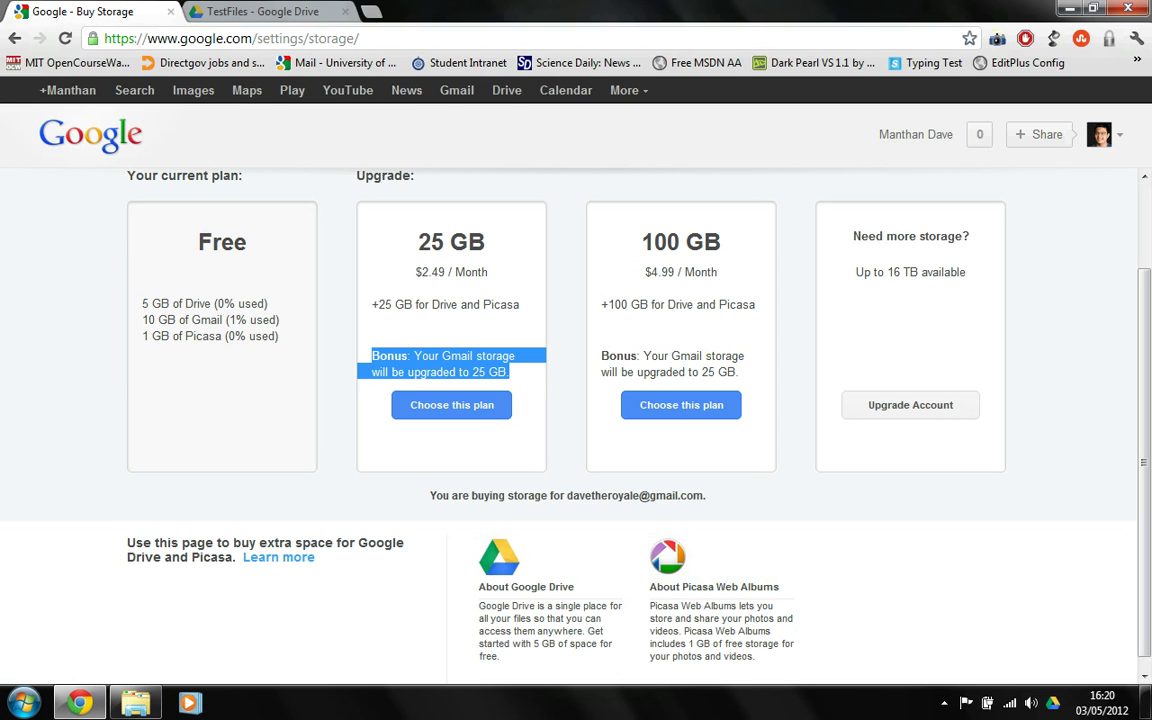
{"action": "left_click_drag", "start_coordinate": [601, 356], "coordinate": [740, 372]}
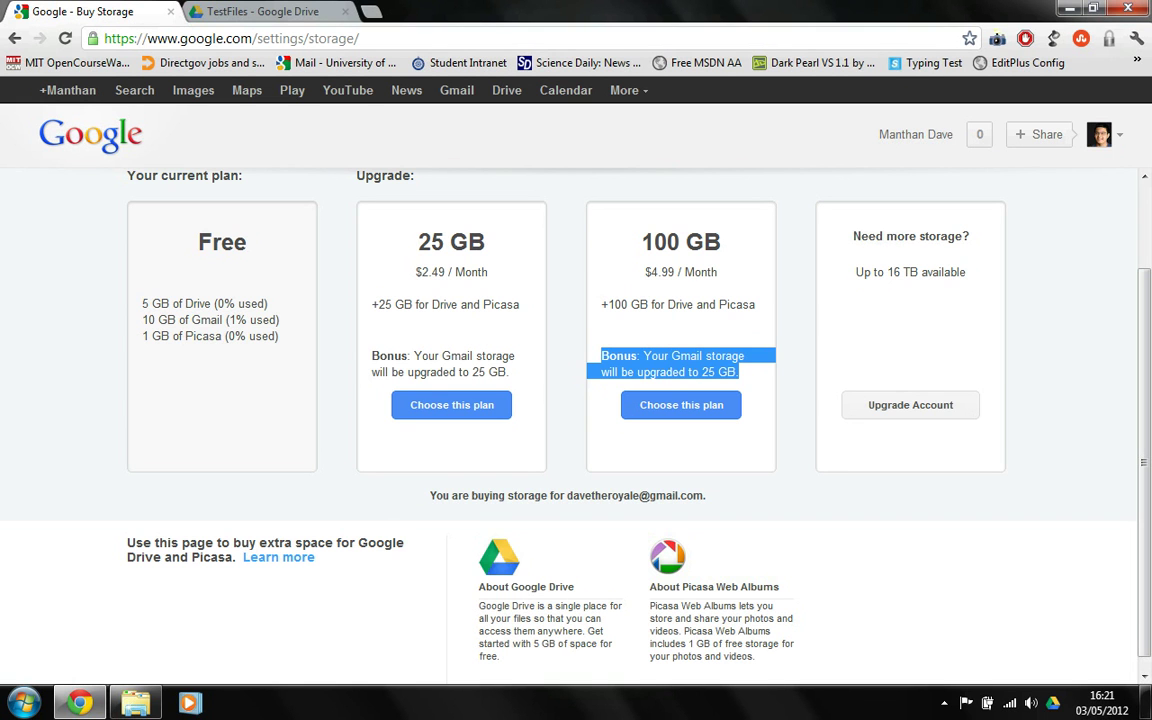
{"action": "scroll", "coordinate": [570, 400], "scroll_direction": "up", "scroll_amount": 2}
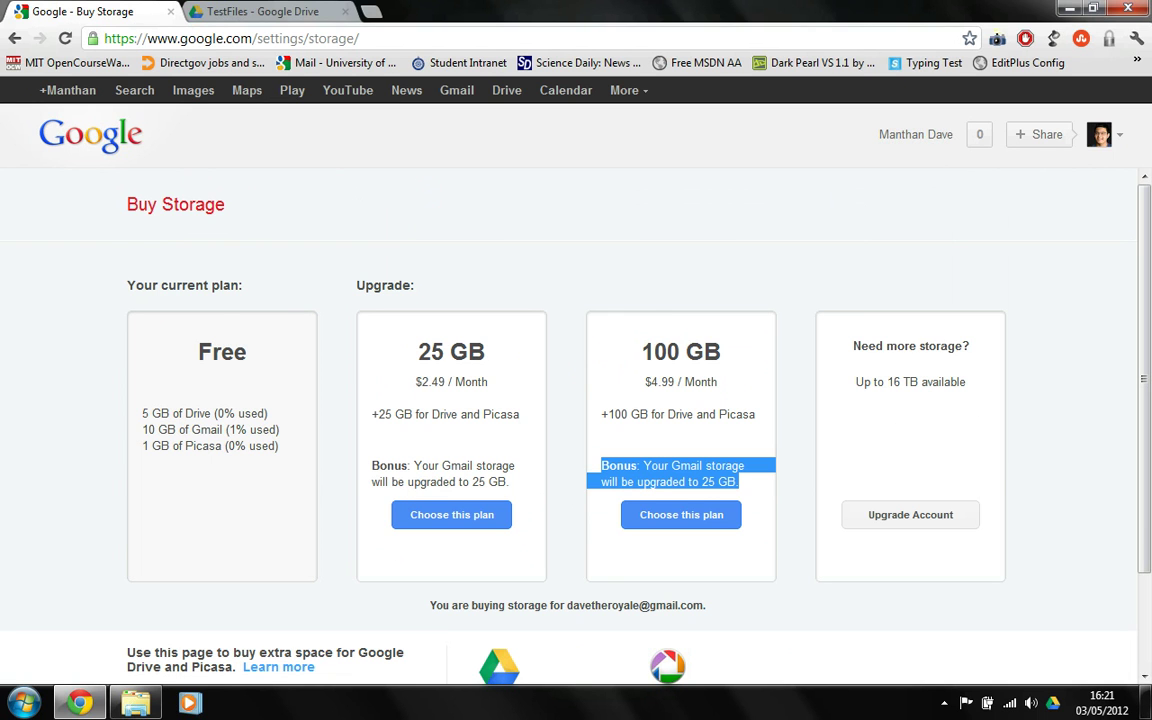
{"action": "left_click", "coordinate": [910, 514]}
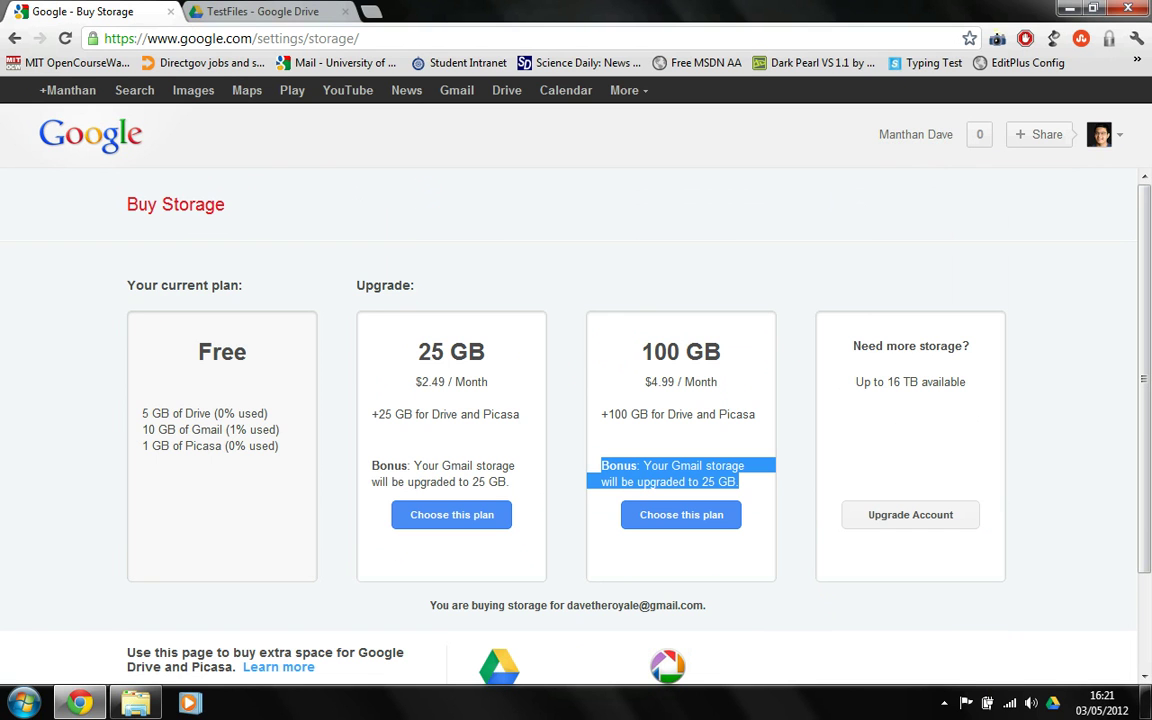
View New Text Document.txt from the web Drive's TestFiles folder, close it, and show the file's details
{"action": "key", "text": "ctrl+Tab"}
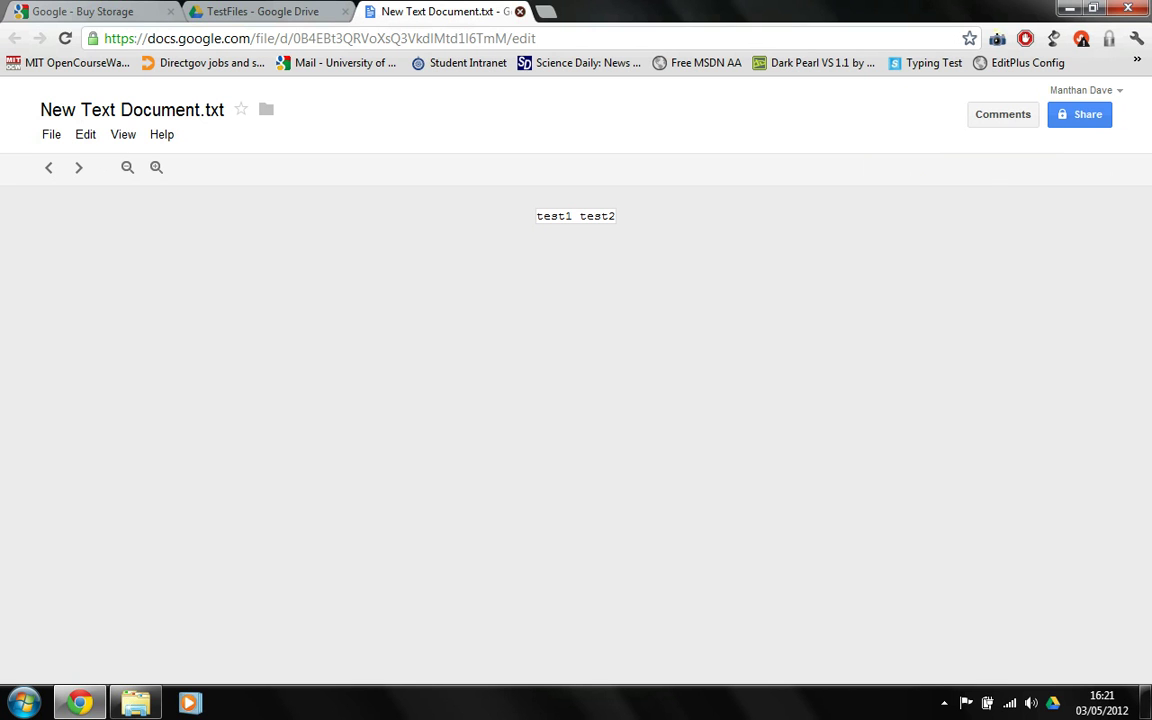
{"action": "key", "text": "ctrl+w"}
{"action": "left_click", "coordinate": [207, 310]}
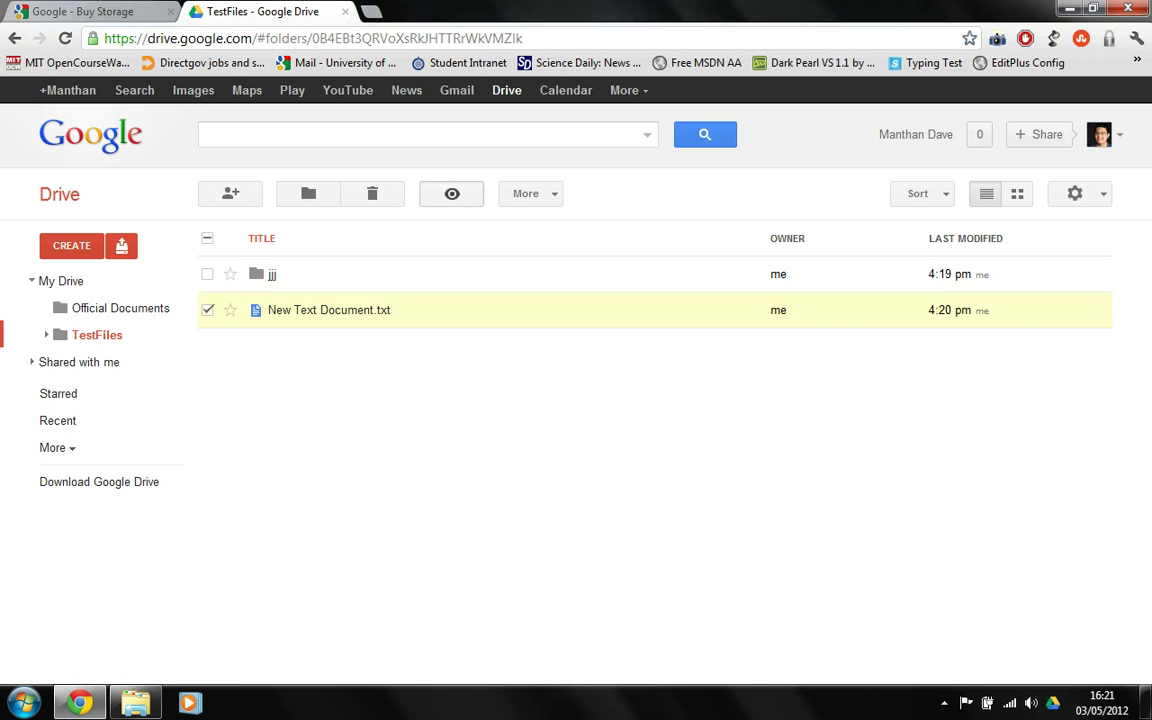
{"action": "left_click", "coordinate": [452, 193]}
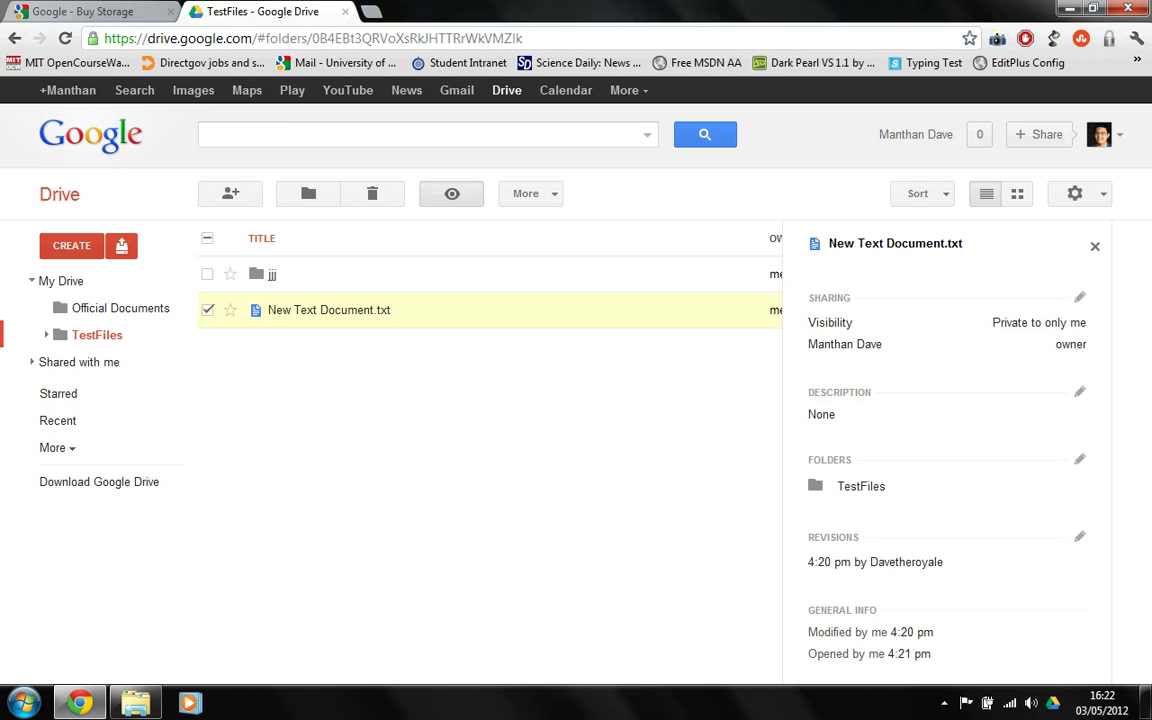
Review the visibility options and access list in the sharing settings of New Text Document.txt without saving changes
{"action": "key", "text": "."}
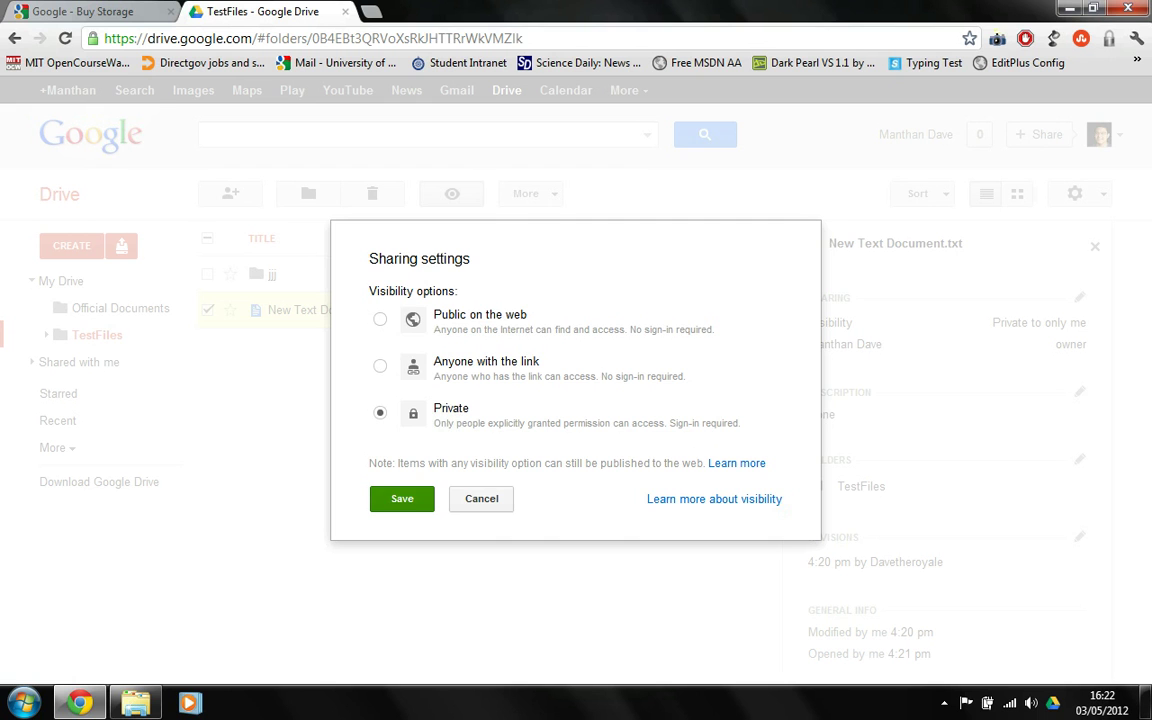
{"action": "left_click", "coordinate": [481, 498]}
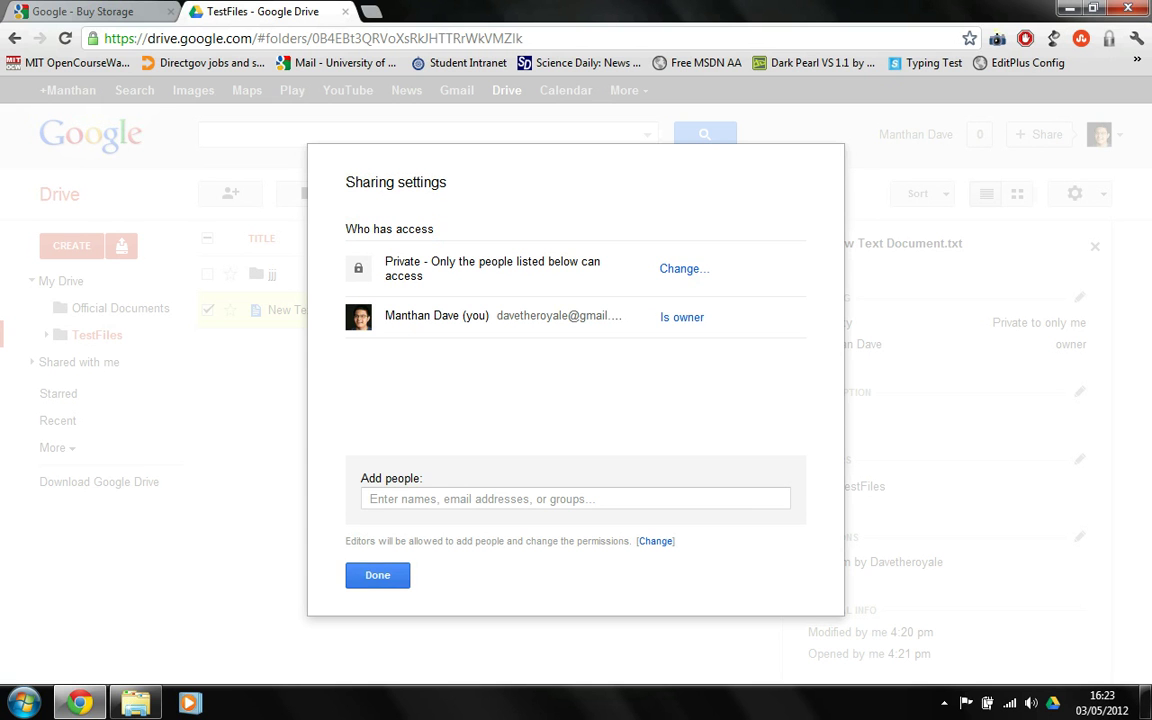
{"action": "key", "text": "Escape"}
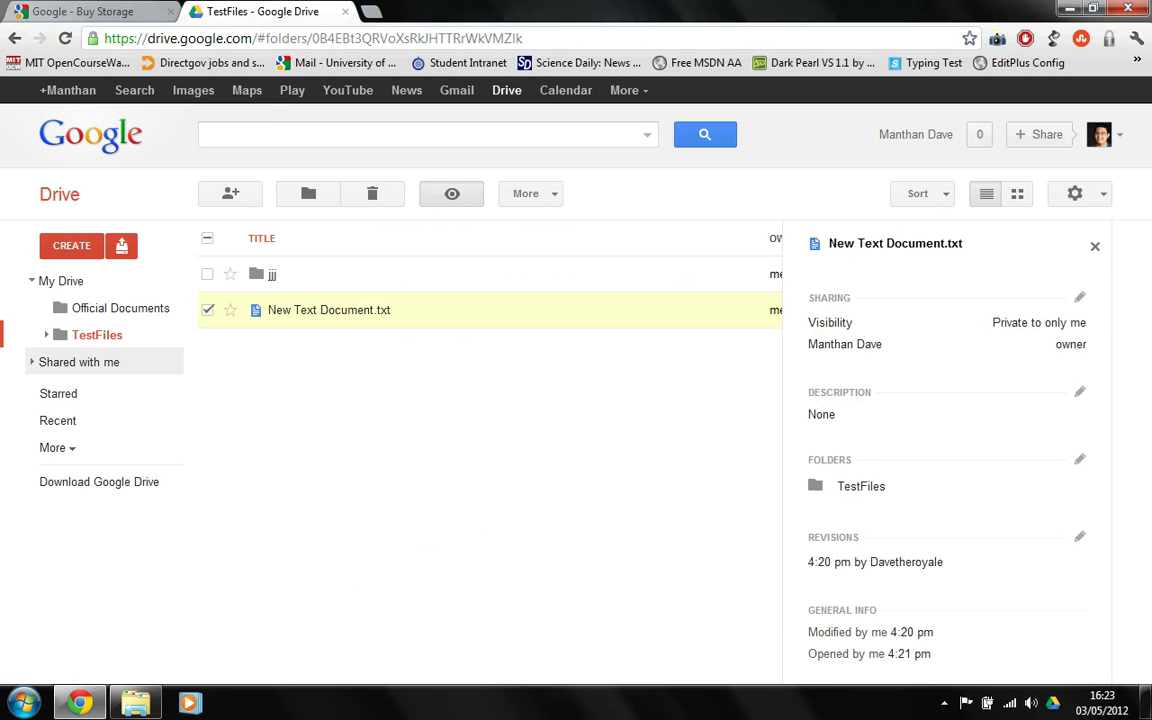
View the Shared with me list and the Official Documents folder, return to My Drive and dismiss the shared-folders tip
{"action": "left_click", "coordinate": [79, 362]}
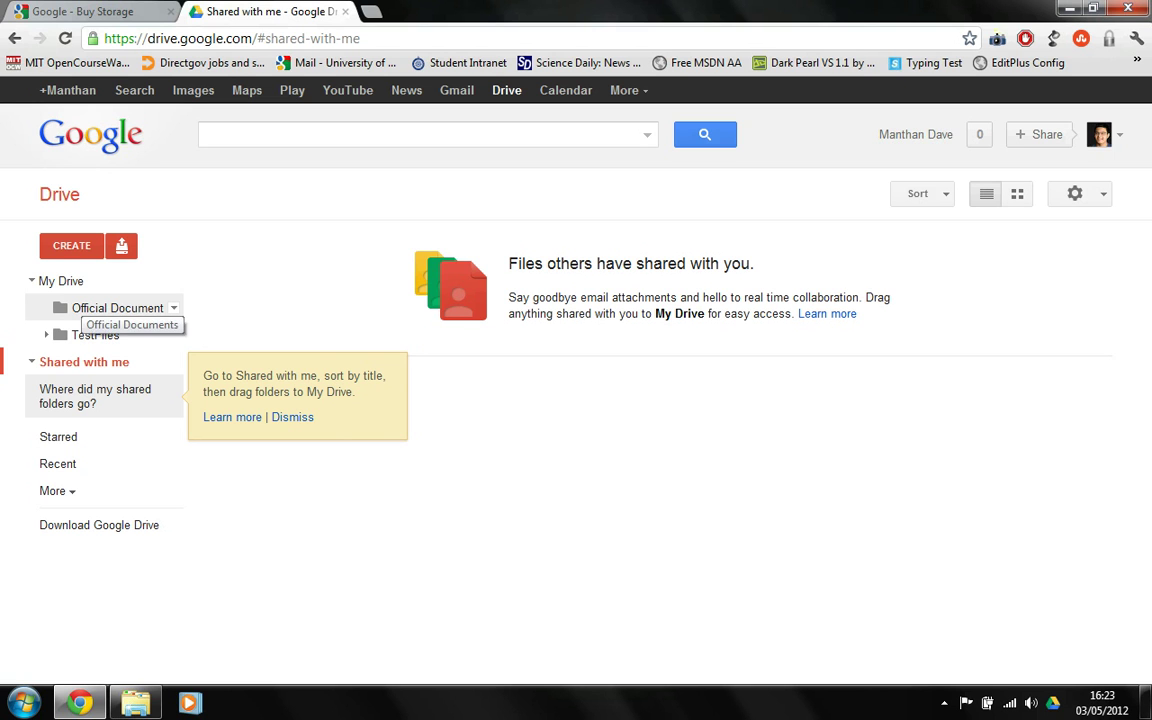
{"action": "left_click", "coordinate": [110, 308]}
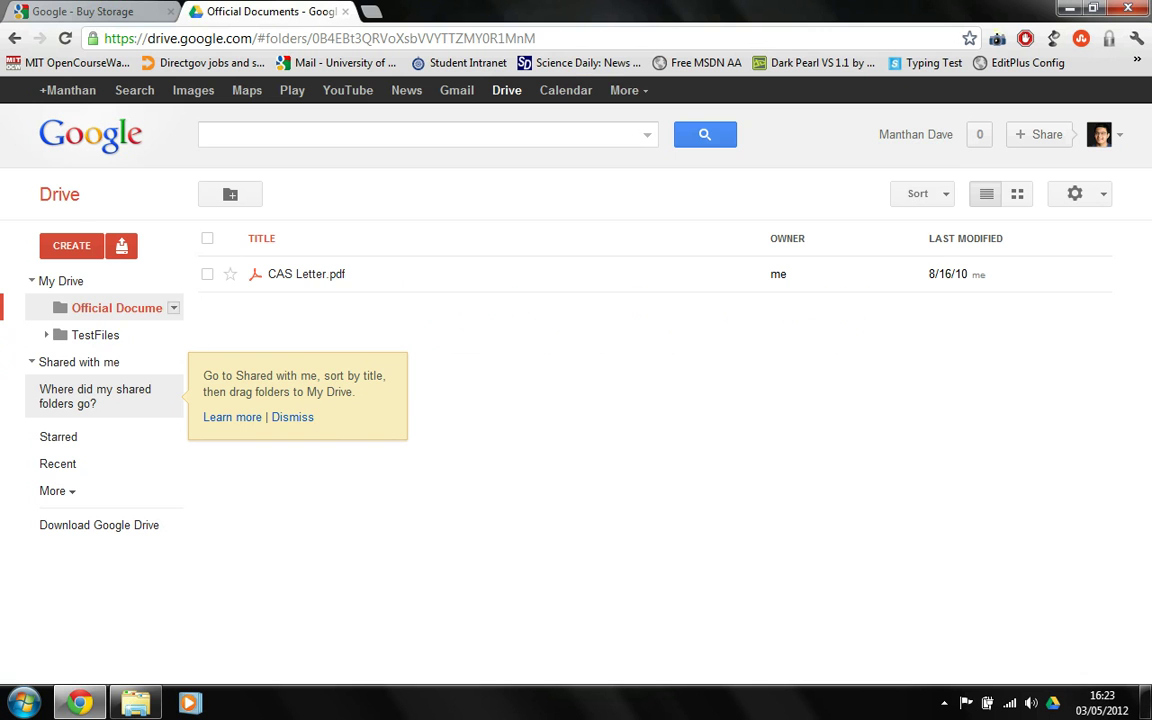
{"action": "key", "text": "alt+Left"}
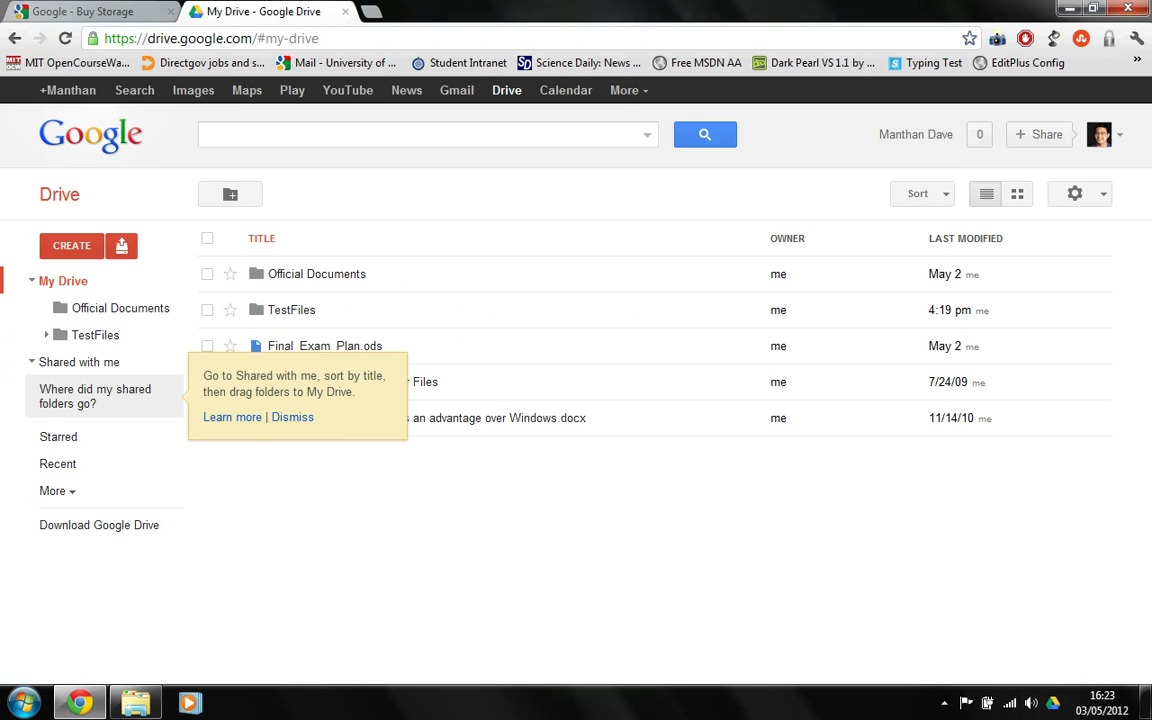
{"action": "left_click", "coordinate": [292, 417]}
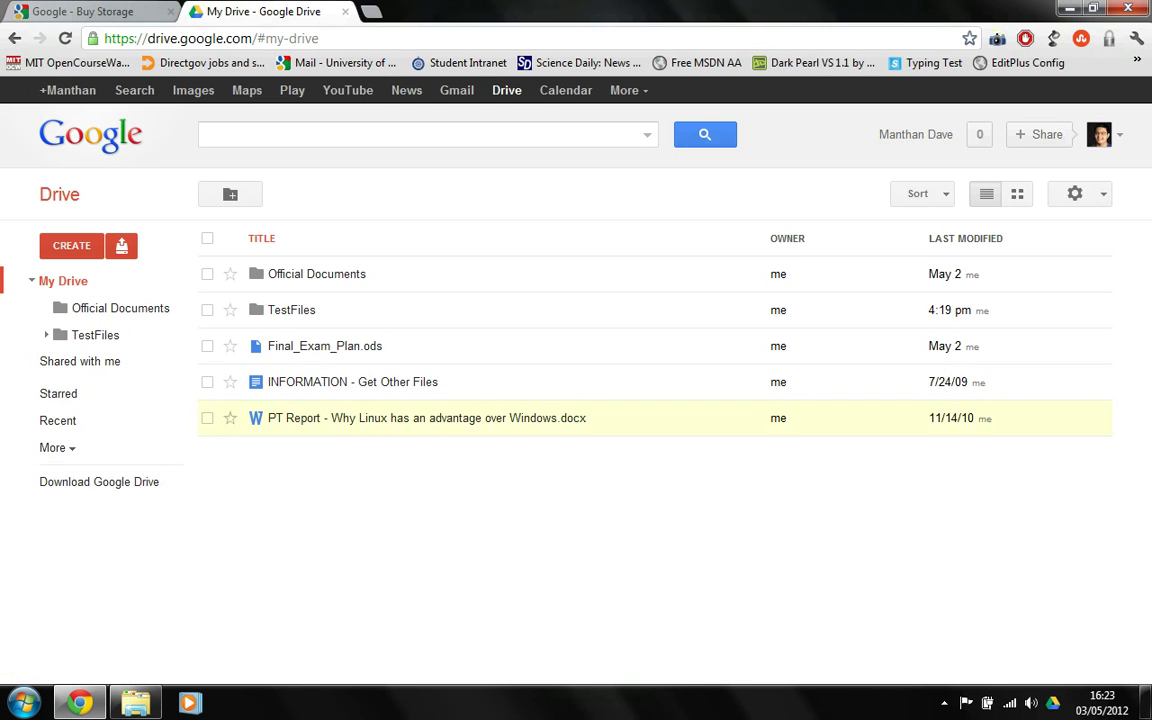
Star "PT Report - Why Linux has an advantage over Windows.docx" and show the Starred files
{"action": "left_click", "coordinate": [230, 418]}
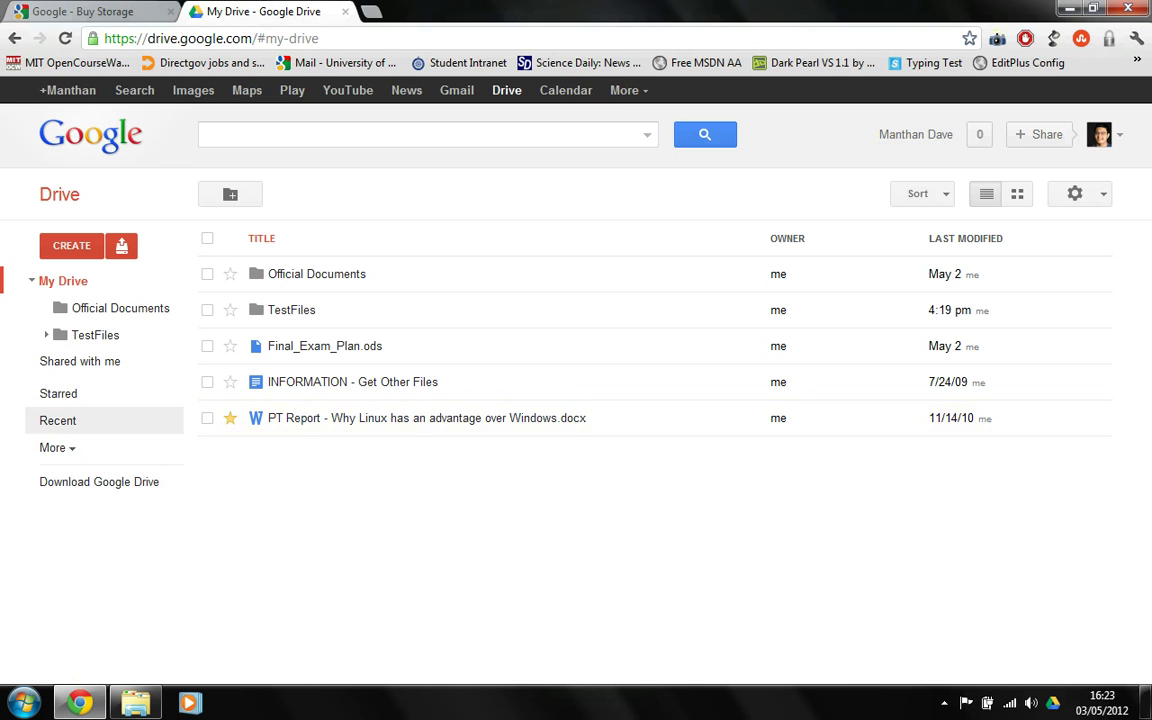
{"action": "left_click", "coordinate": [58, 393]}
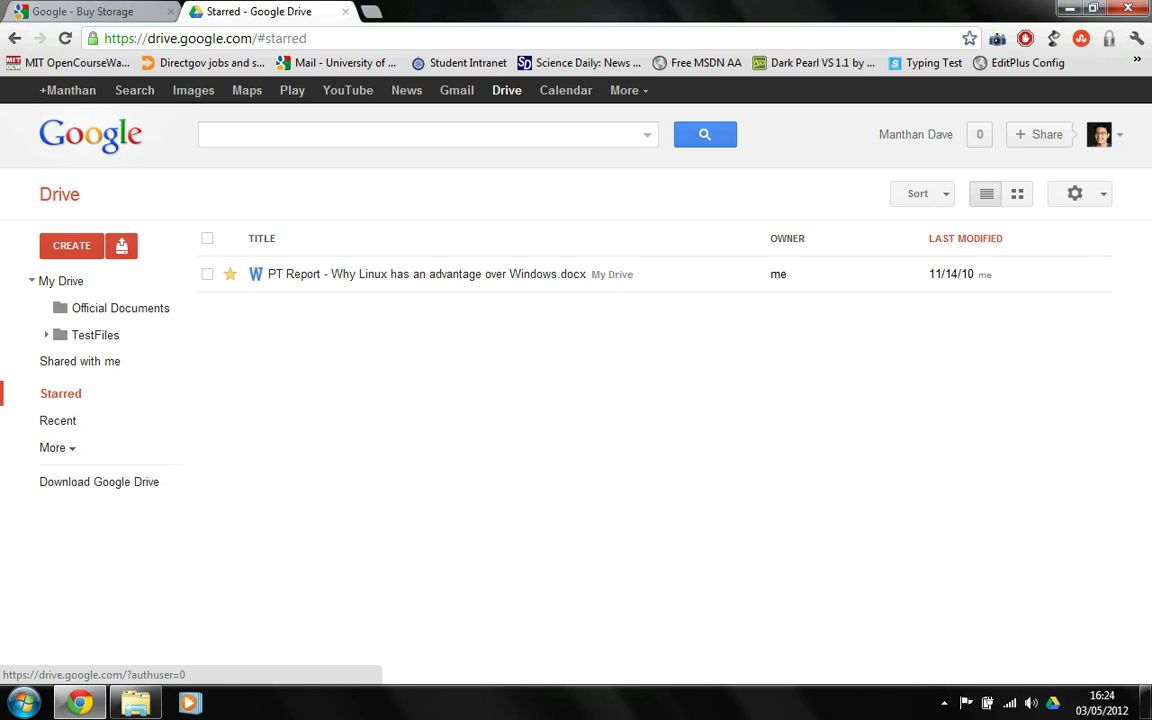
{"action": "left_click", "coordinate": [71, 245]}
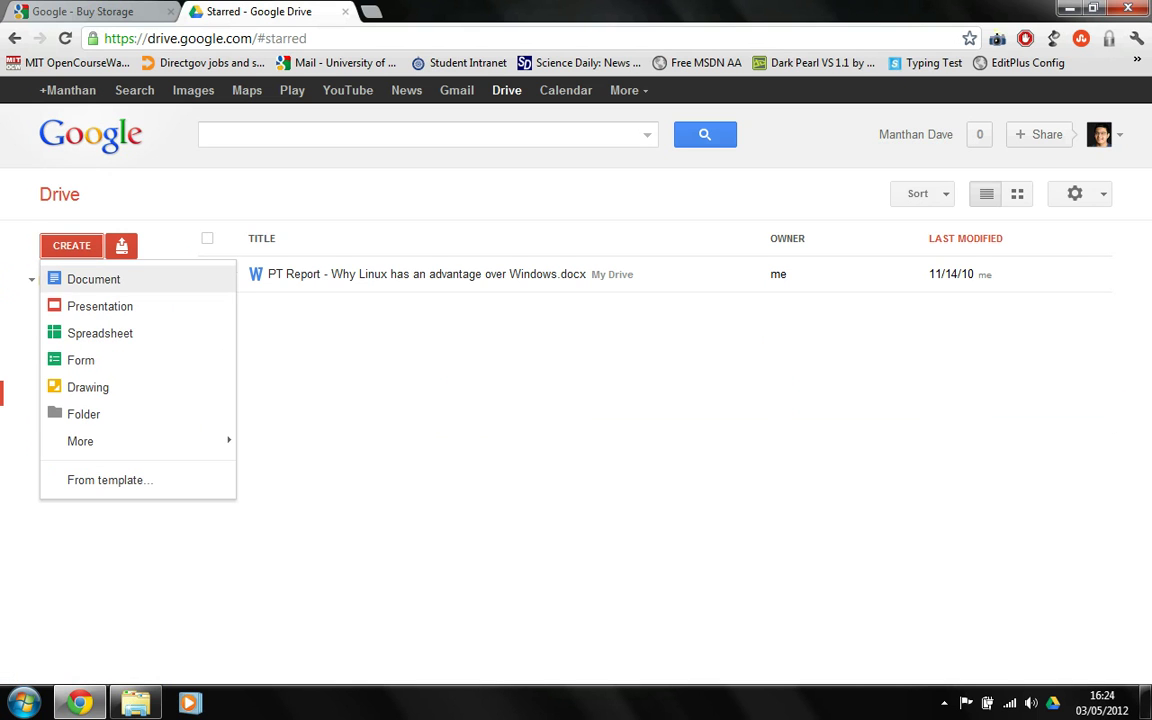
{"action": "key", "text": "Down"}
{"action": "key", "text": "Down"}
{"action": "key", "text": "Down"}
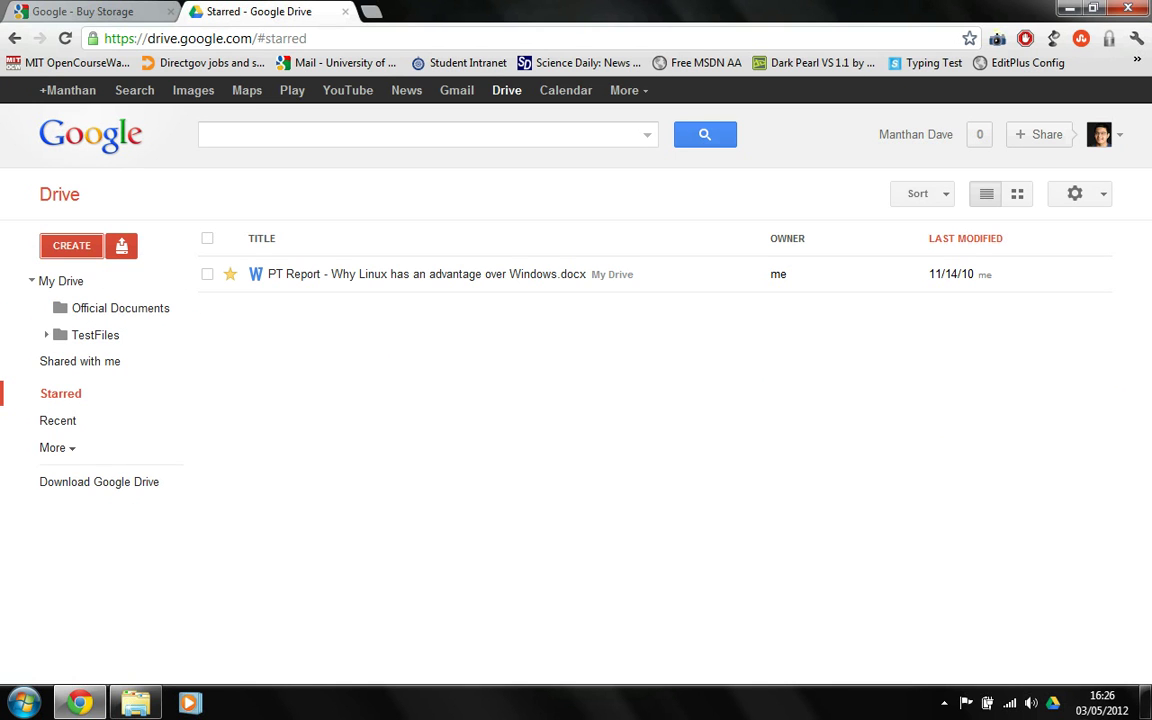
Open the preferences of the Google Drive sync client
{"action": "right_click", "coordinate": [1052, 703]}
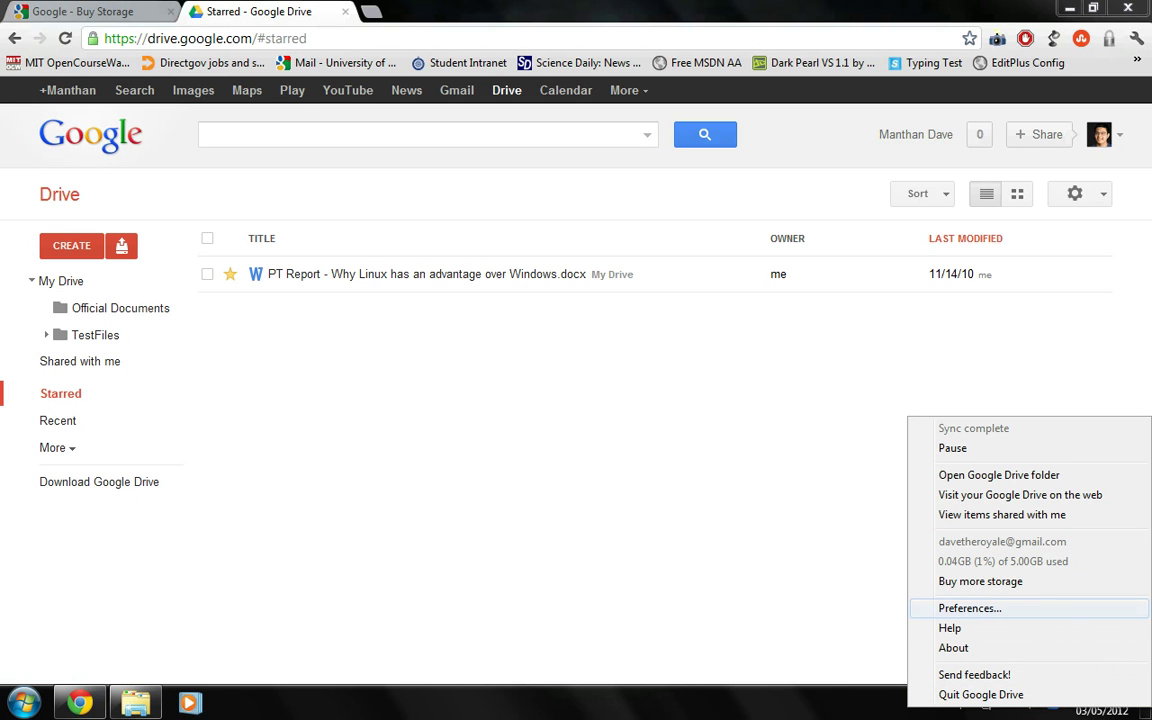
{"action": "left_click", "coordinate": [970, 608]}
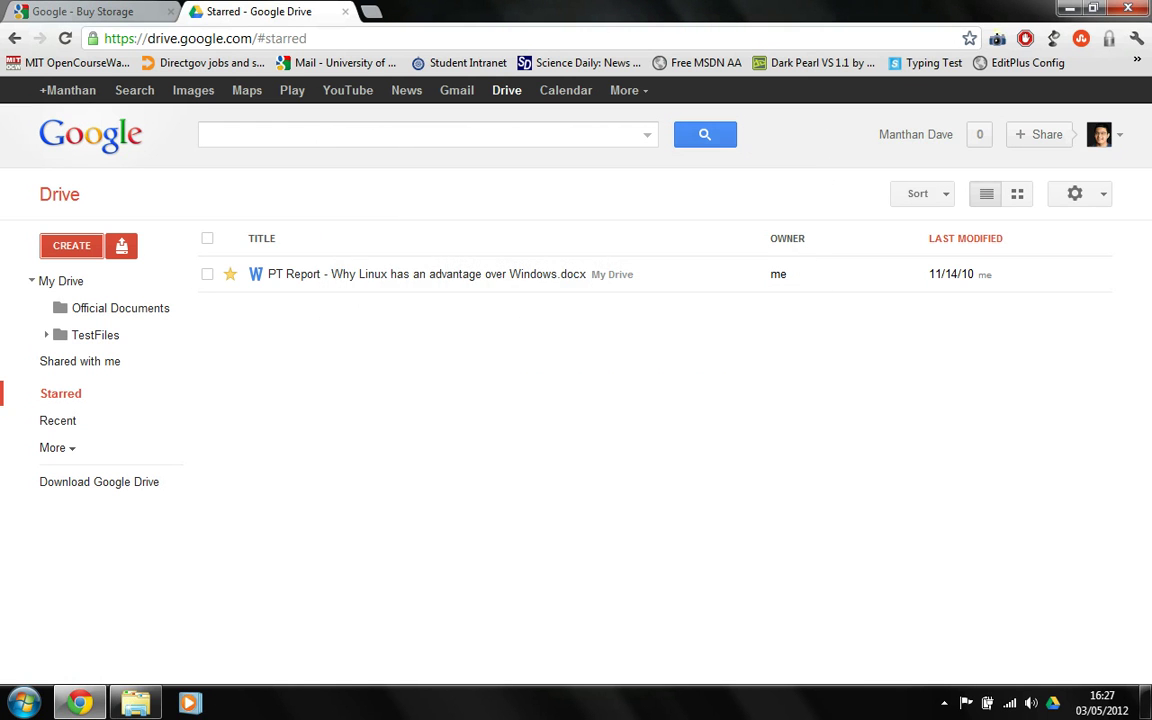
Expand the additional Drive views and examine the recently modified files in the Activity view
{"action": "left_click", "coordinate": [55, 447]}
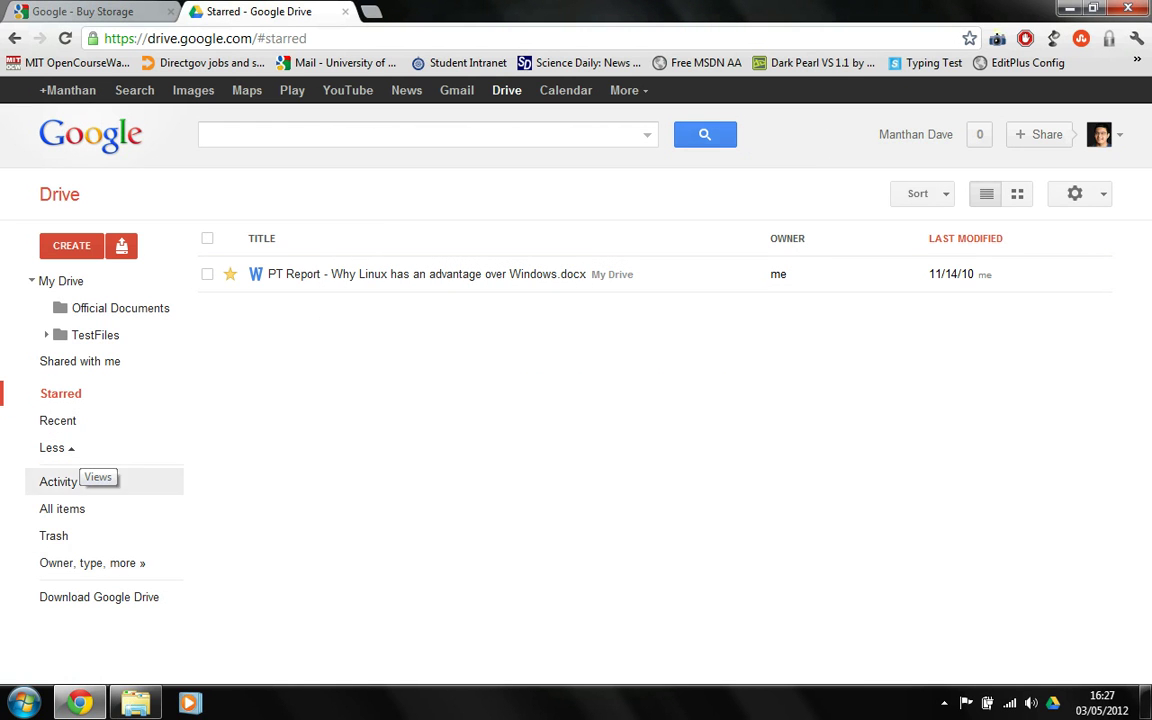
{"action": "left_click", "coordinate": [60, 481]}
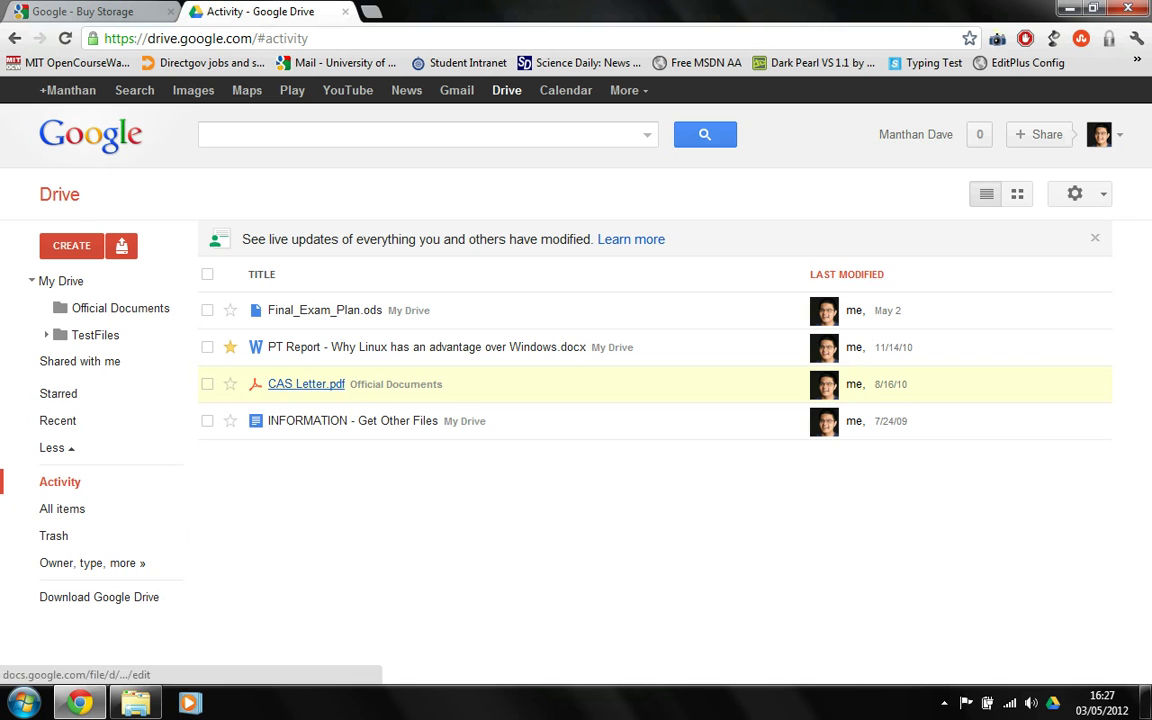
{"action": "left_click_drag", "start_coordinate": [305, 384], "coordinate": [192, 345]}
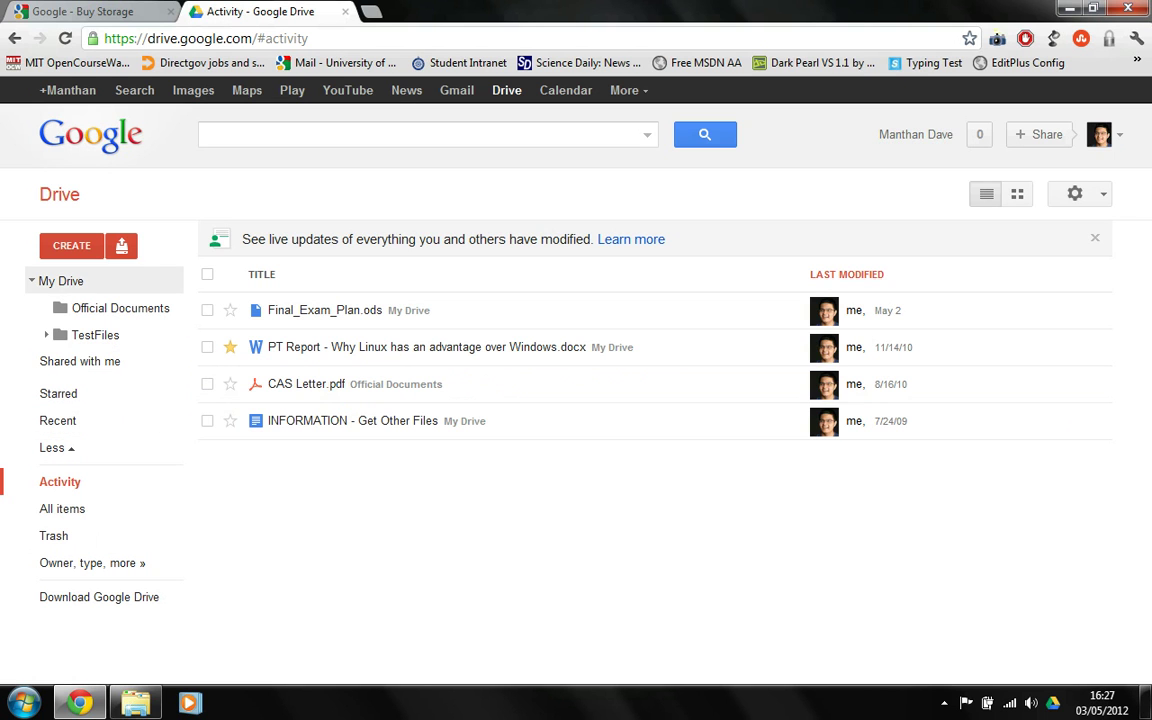
Review the file types Drive can create and open the Chrome Web Store's Drive apps collection to get more apps
{"action": "left_click", "coordinate": [71, 245]}
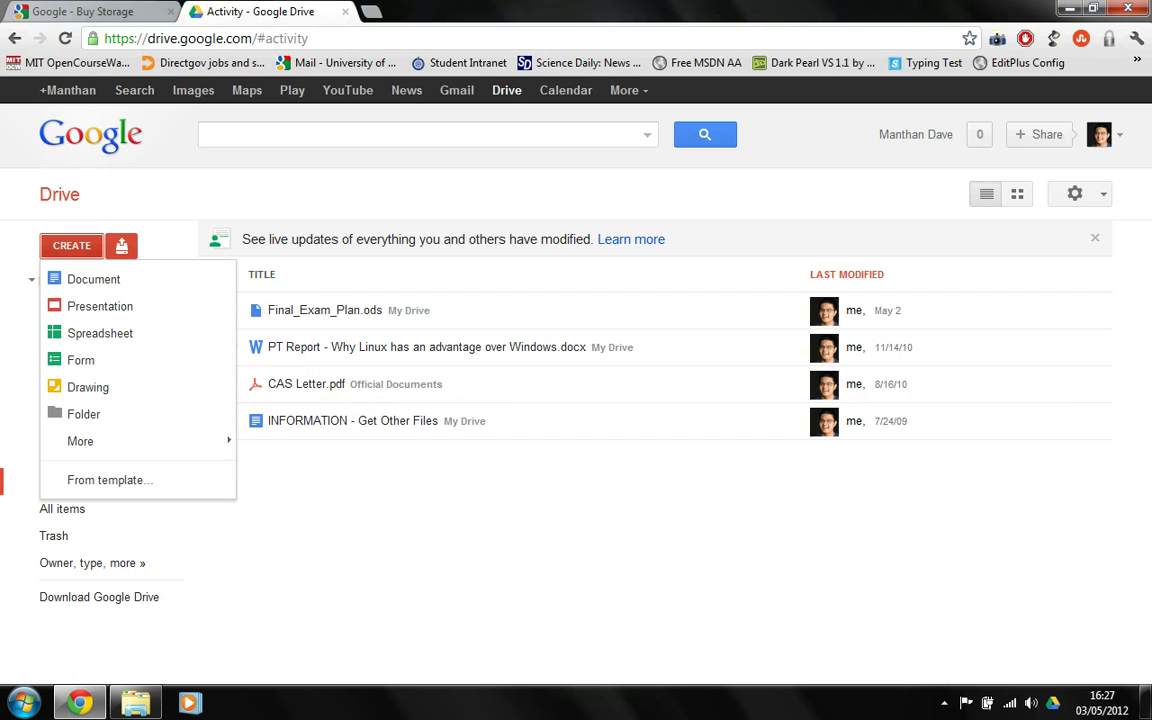
{"action": "key", "text": "Down"}
{"action": "key", "text": "Down"}
{"action": "key", "text": "Down"}
{"action": "key", "text": "Down"}
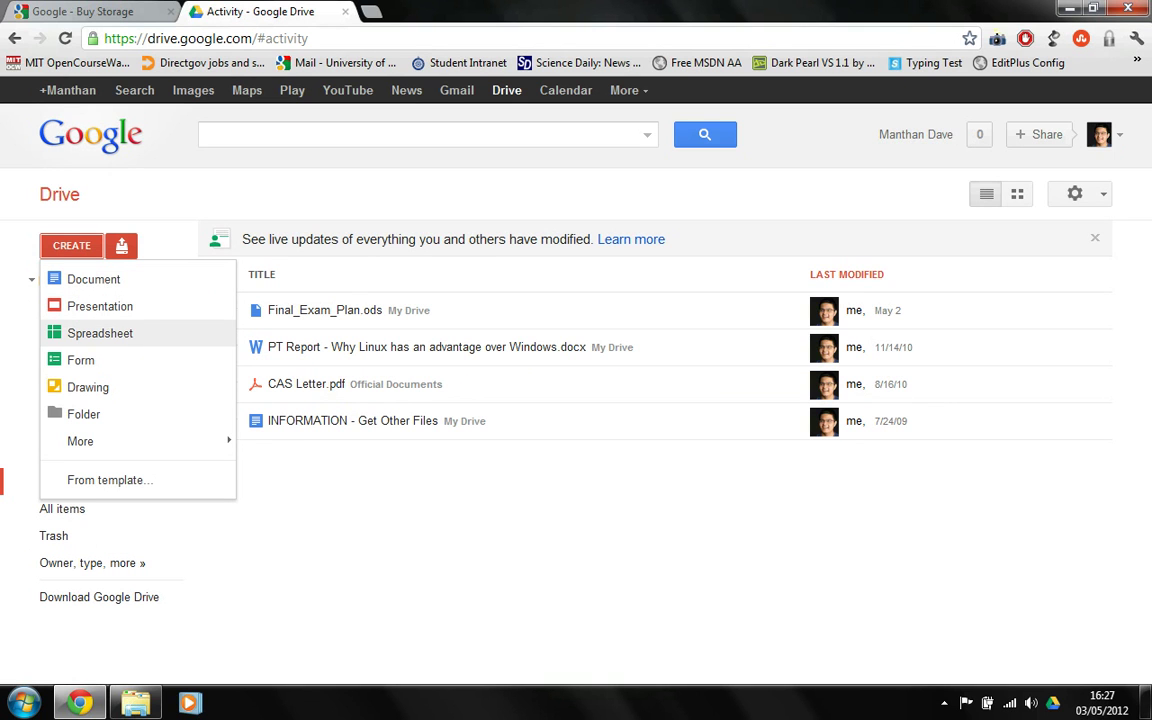
{"action": "key", "text": "Down"}
{"action": "key", "text": "Down"}
{"action": "key", "text": "Down"}
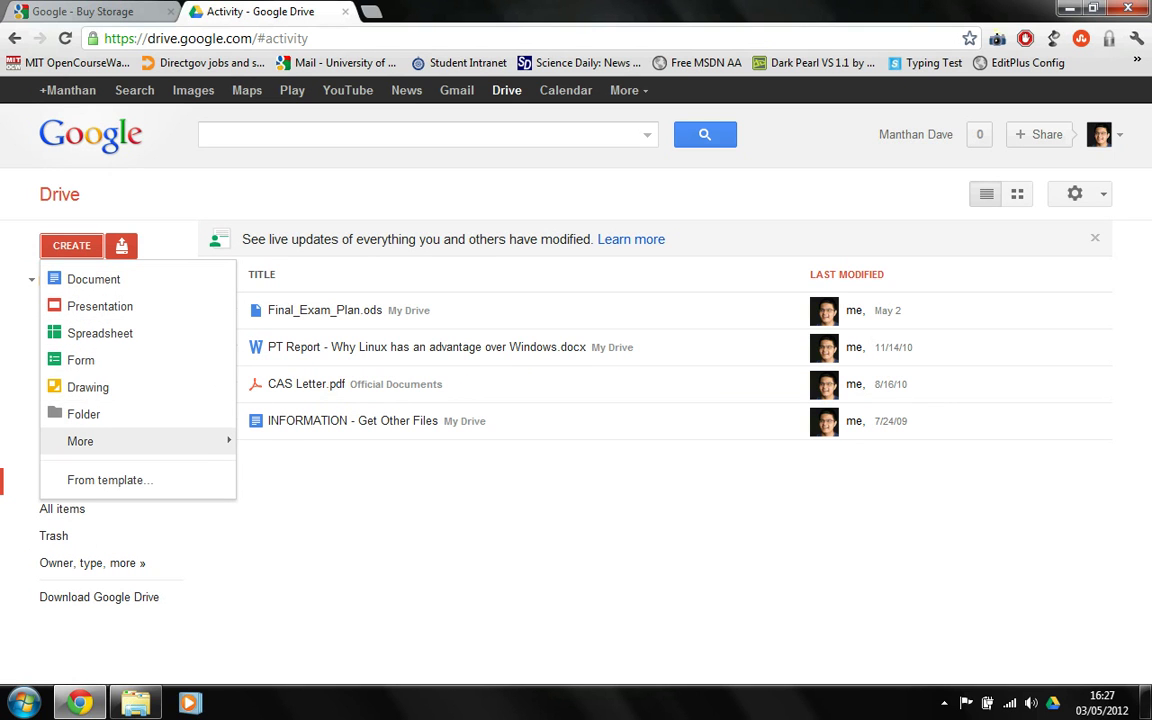
{"action": "key", "text": "Right"}
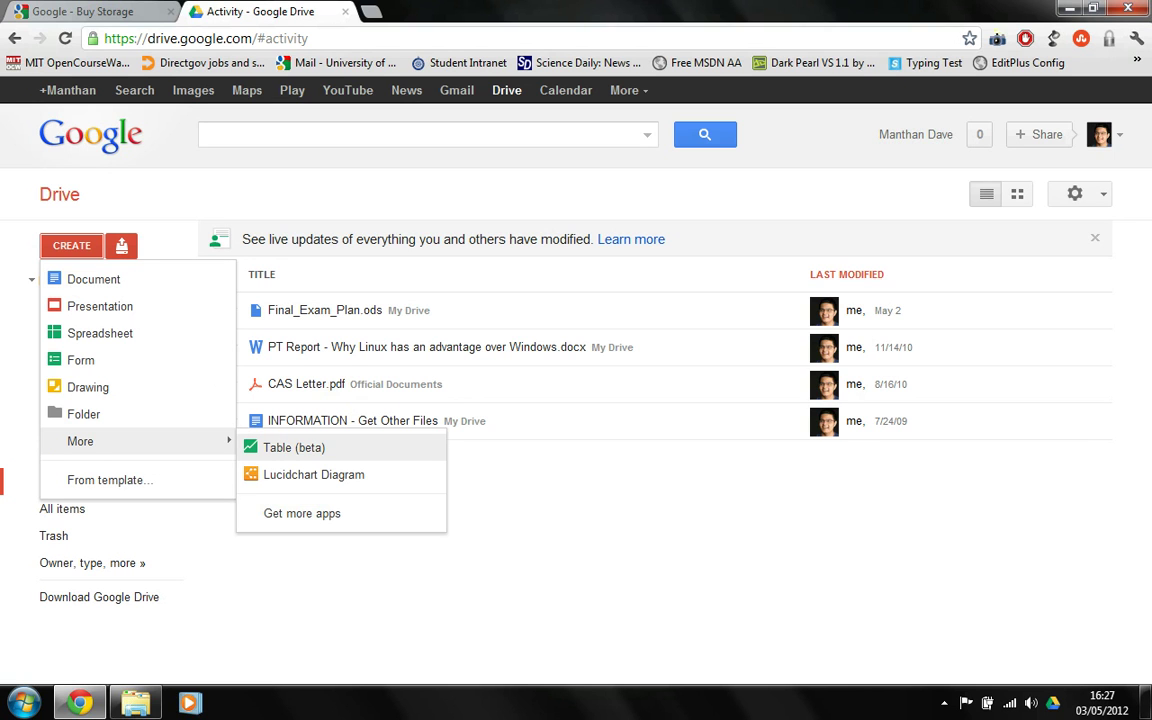
{"action": "key", "text": "Down"}
{"action": "key", "text": "Down"}
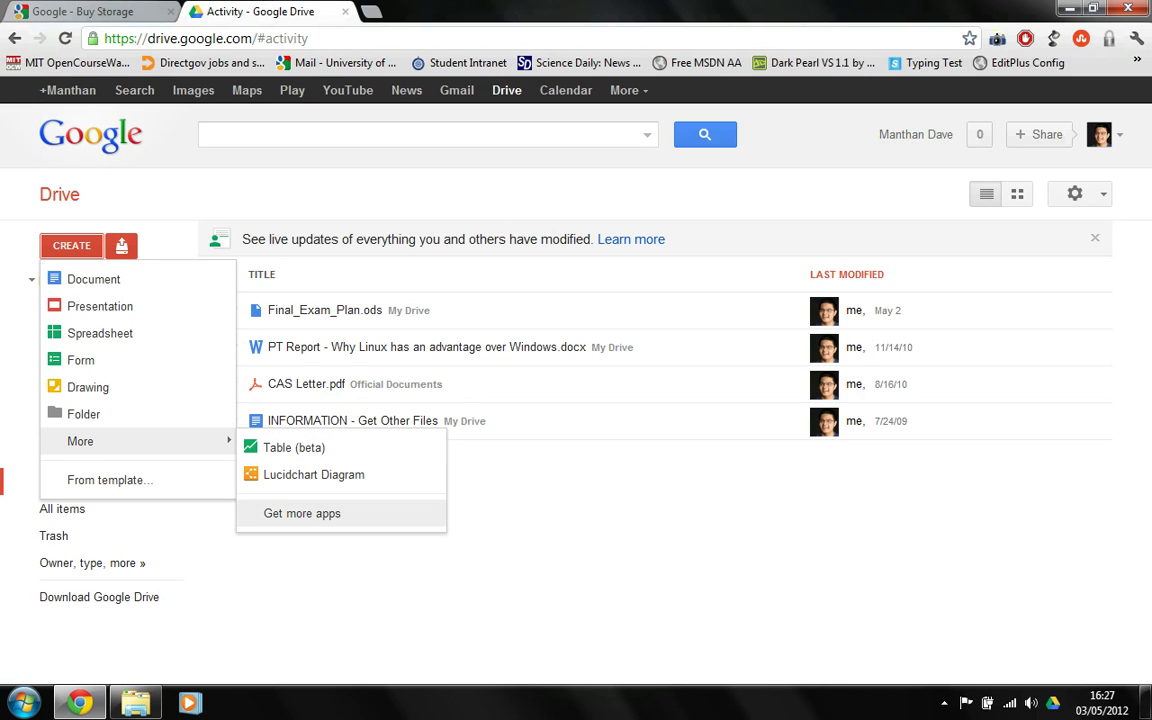
{"action": "key", "text": "Return"}
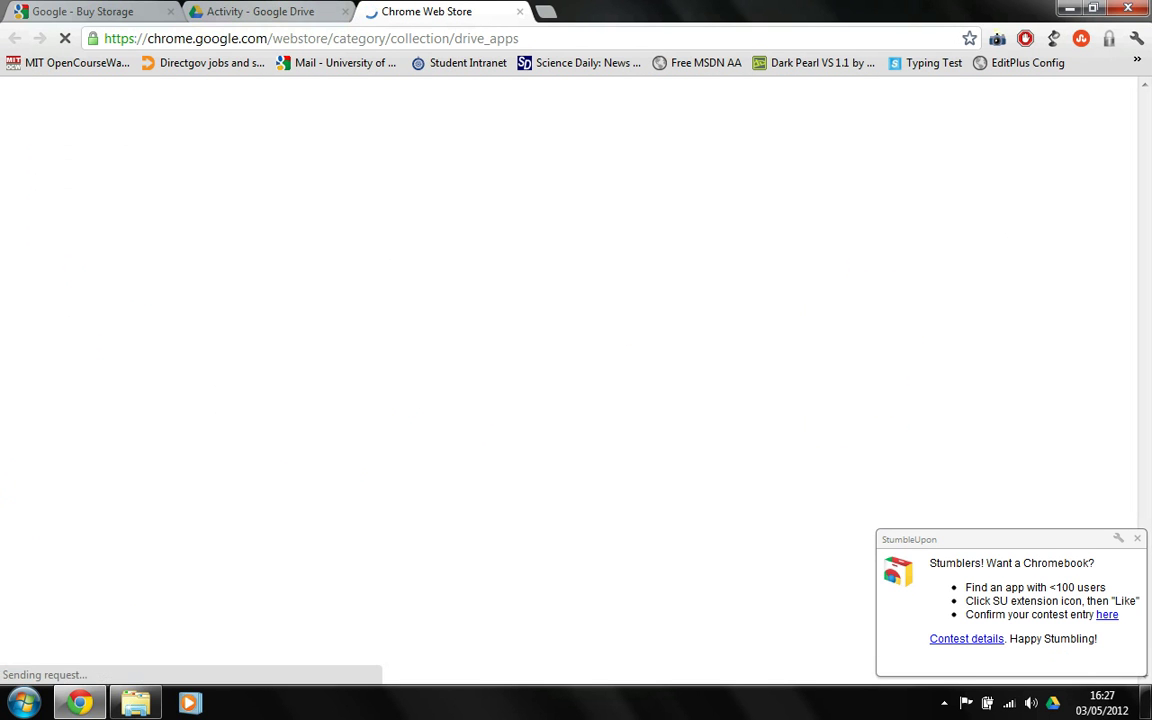
View the installed Chrome apps in a new tab and compare them with the additional apps Drive offers for creating files
{"action": "key", "text": "ctrl+t"}
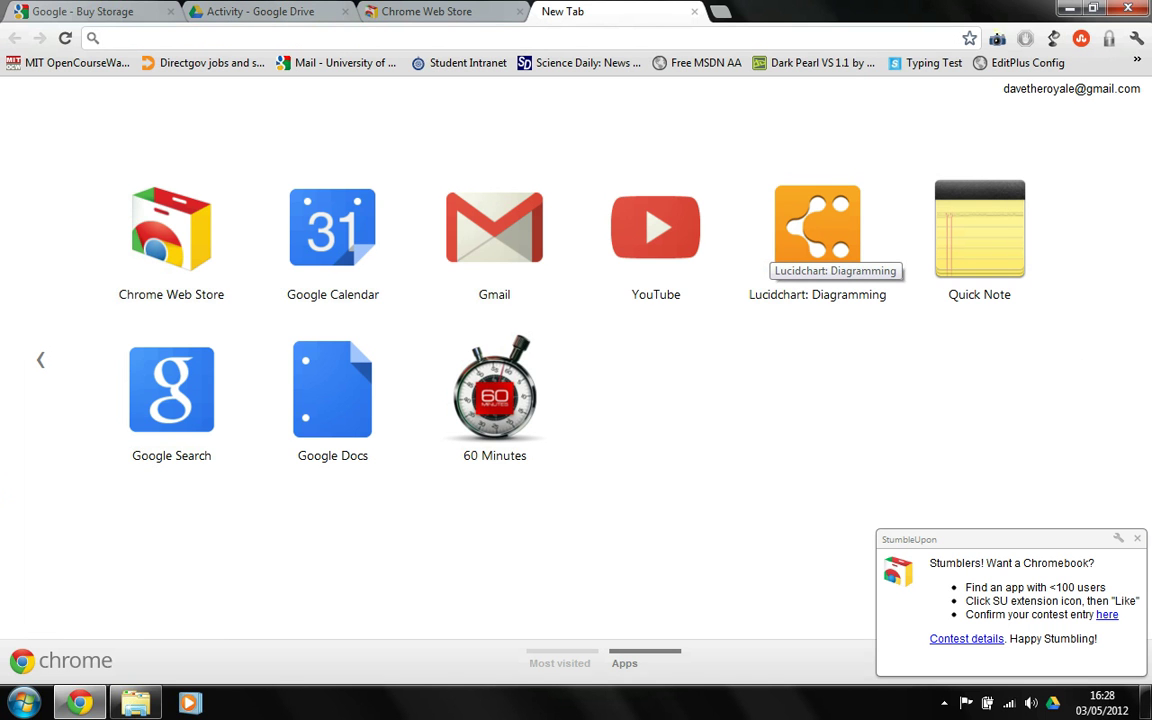
{"action": "left_click", "coordinate": [260, 11]}
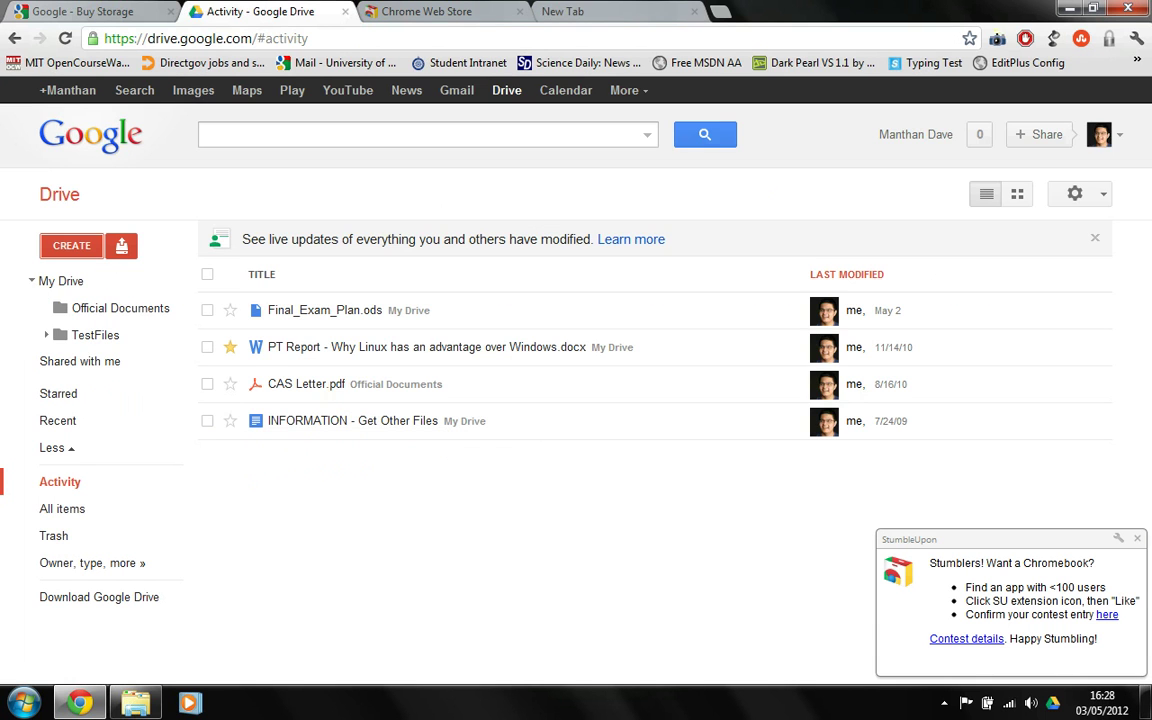
{"action": "left_click", "coordinate": [71, 245]}
{"action": "mouse_move", "coordinate": [80, 441]}
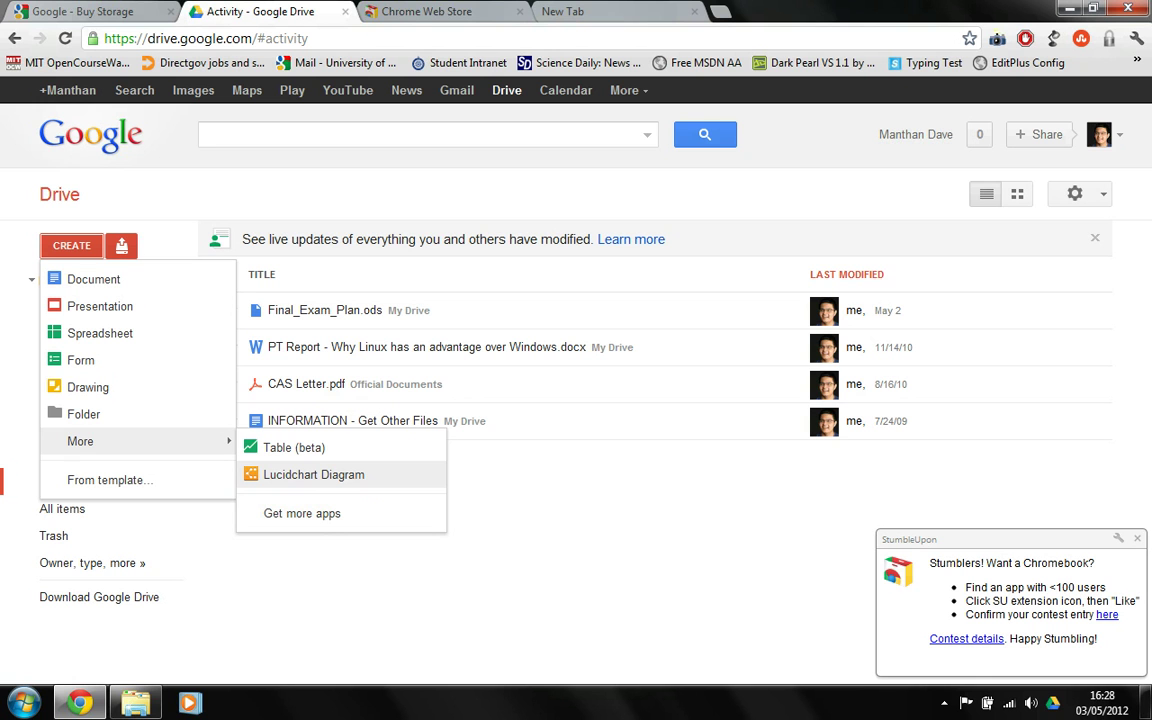
Add "Graphing Calculator by Desmos.com" to Chrome from the Chrome Web Store
{"action": "key", "text": "ctrl+Tab"}
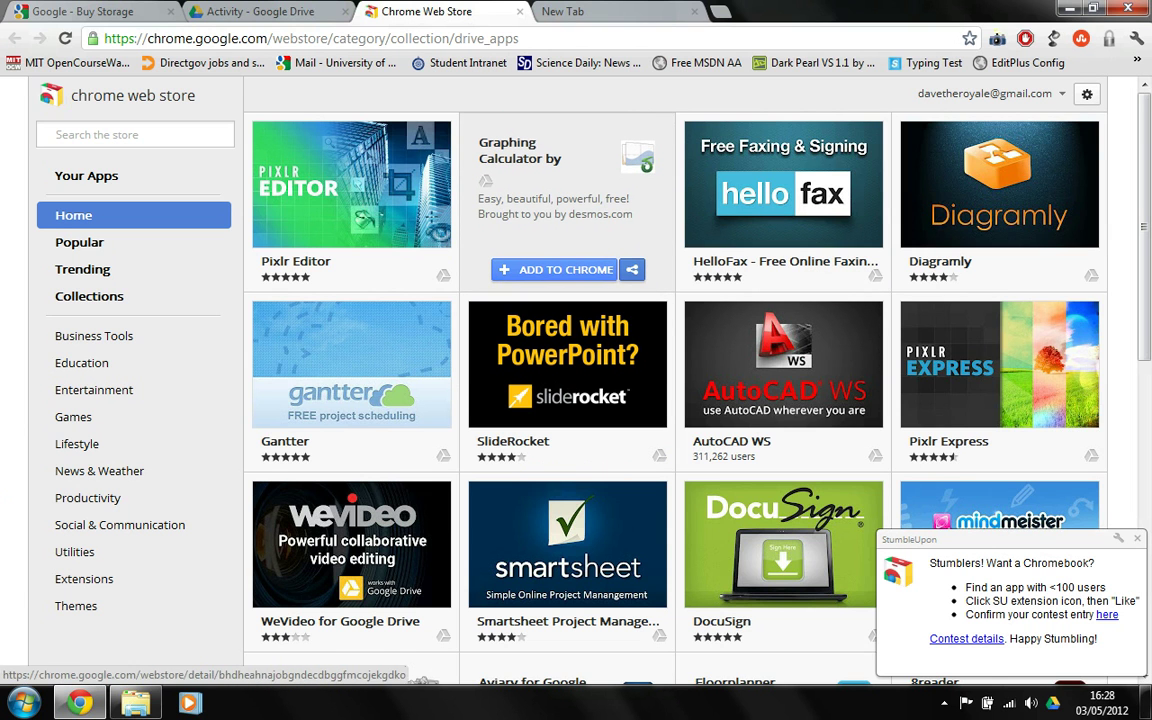
{"action": "left_click", "coordinate": [555, 269]}
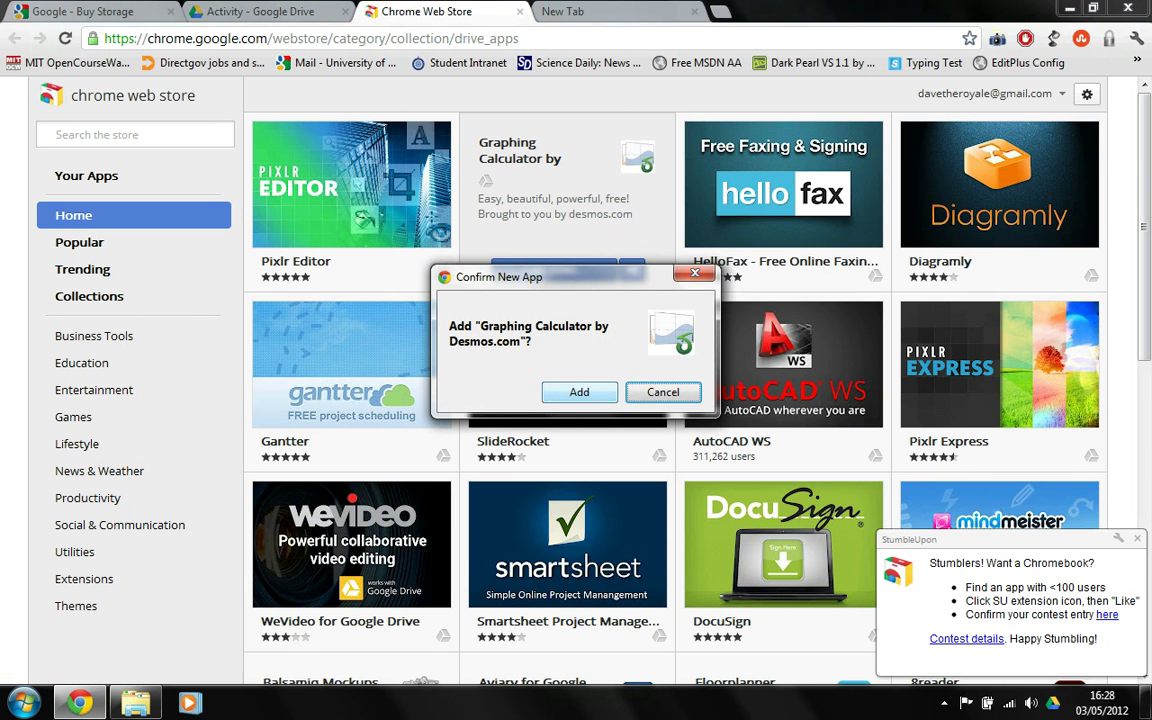
{"action": "key", "text": "Return"}
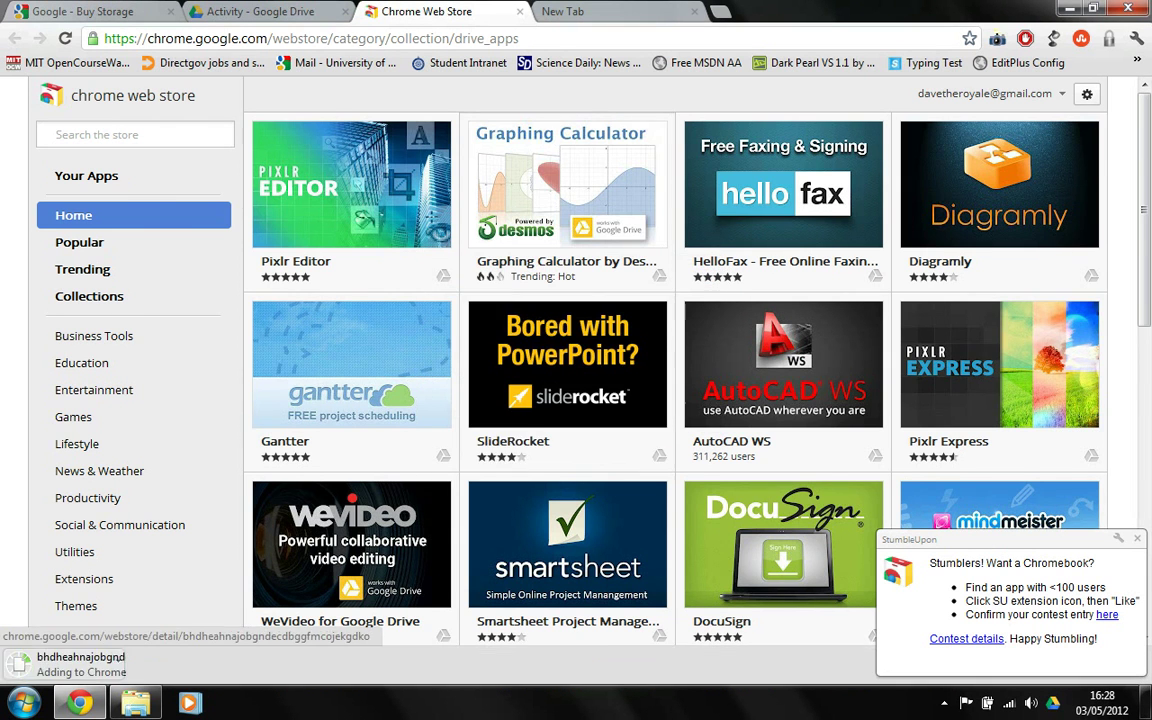
Check Drive's list of additional creation apps, and launch Graphing Calculator by Desmos.com from Chrome's apps page
{"action": "key", "text": "ctrl+2"}
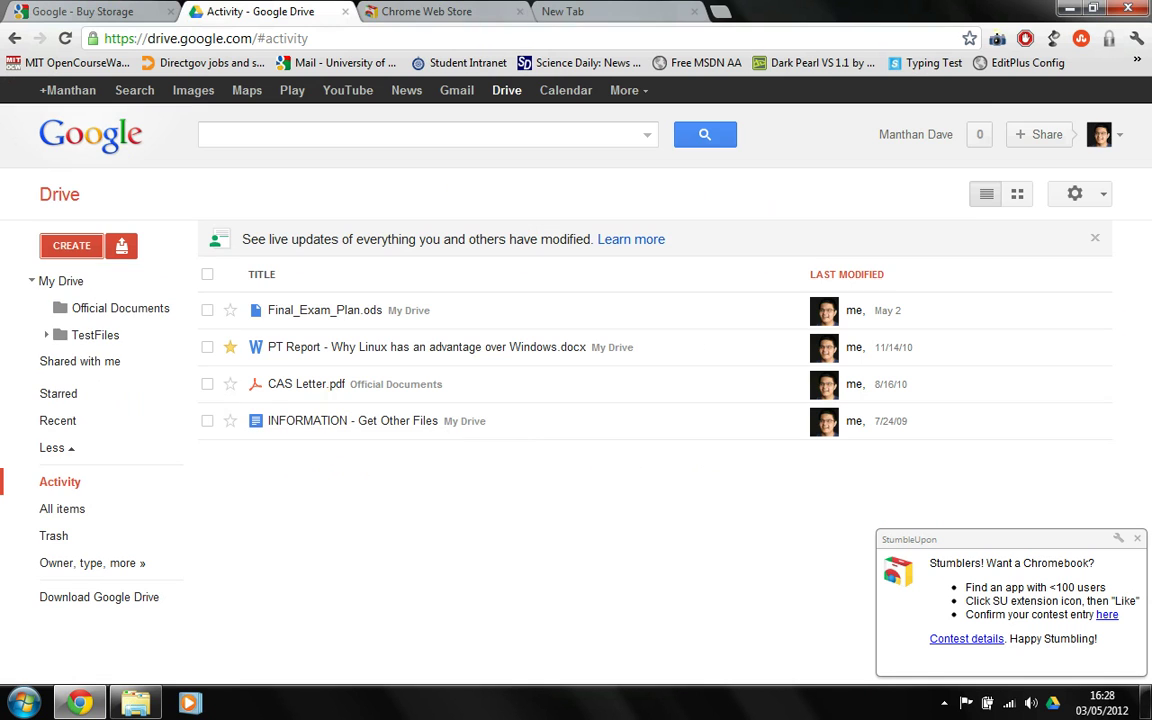
{"action": "left_click", "coordinate": [71, 245]}
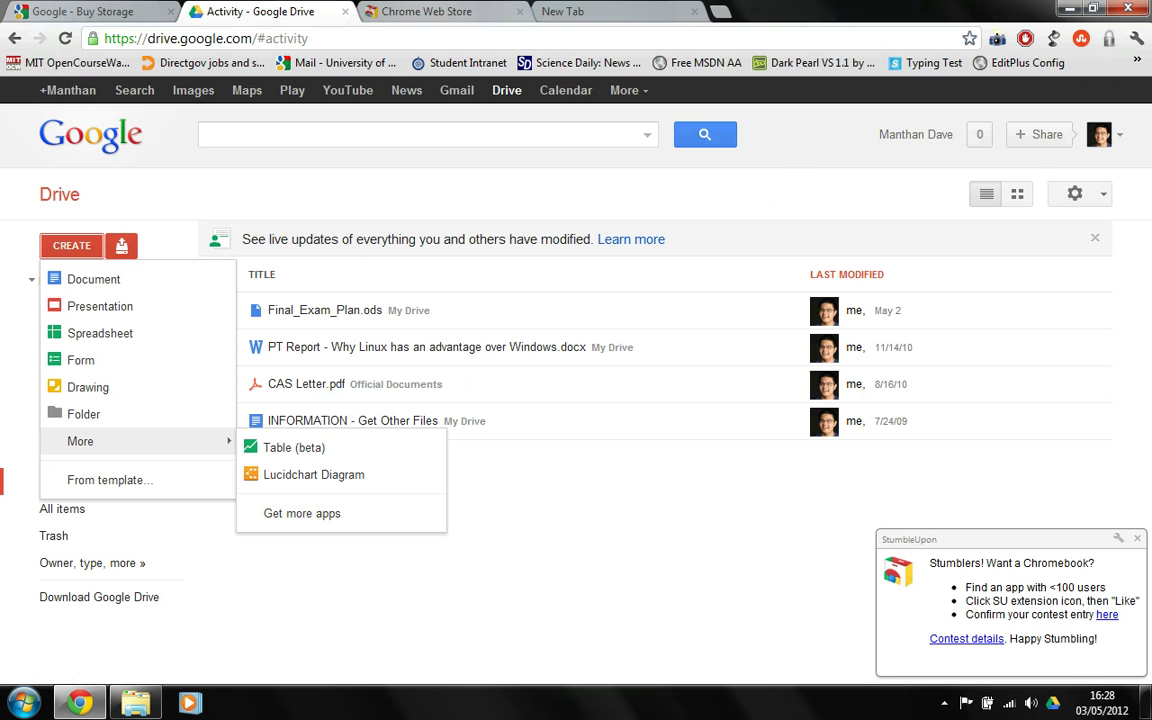
{"action": "left_click", "coordinate": [562, 11]}
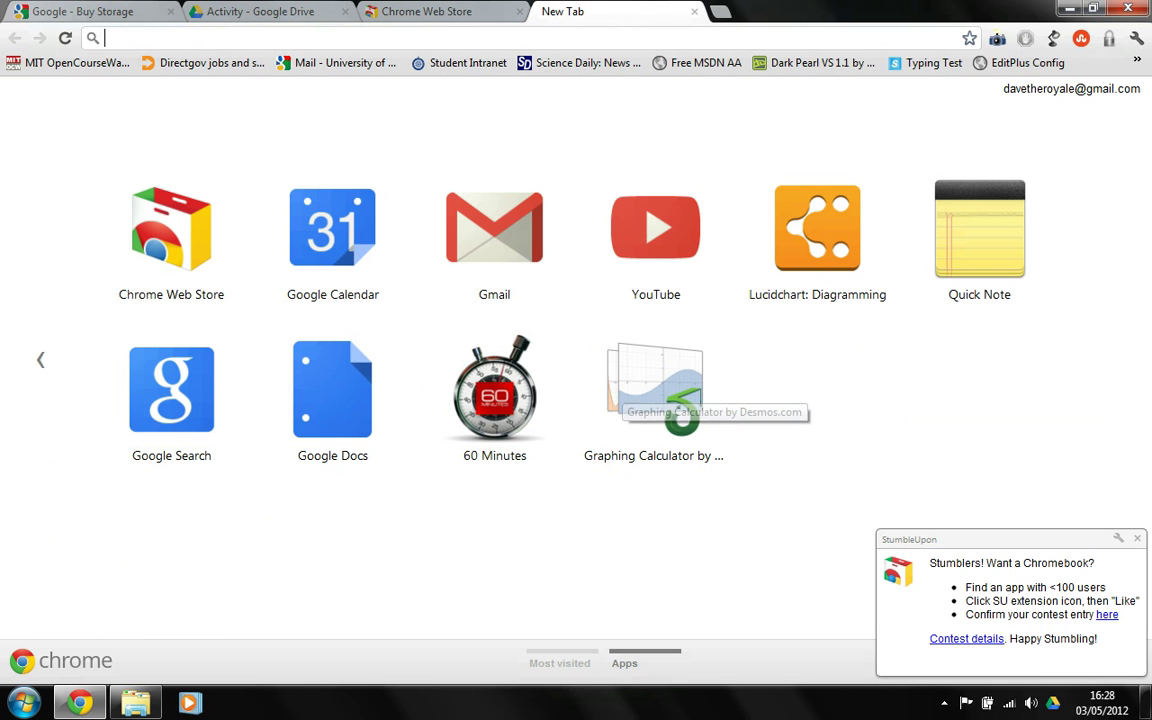
{"action": "left_click", "coordinate": [650, 392]}
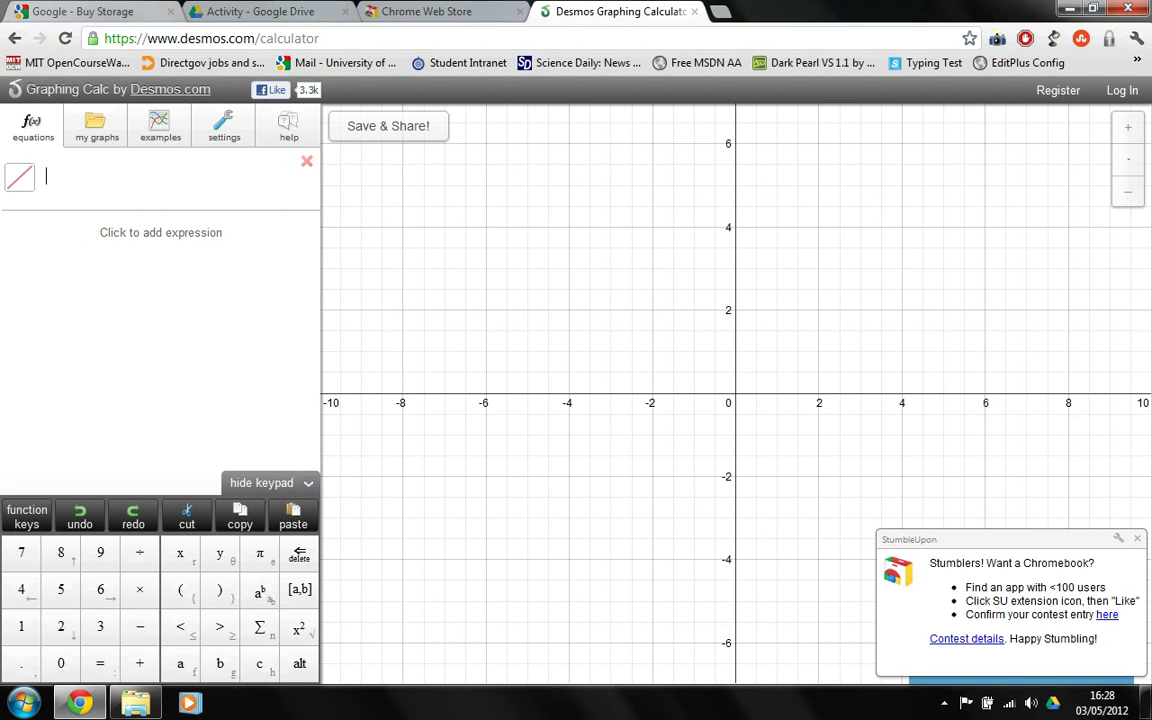
Acknowledge the app's addition to Google Drive and create a new Graphing Calculator by Desmos.com file from Drive
{"action": "key", "text": "ctrl+2"}
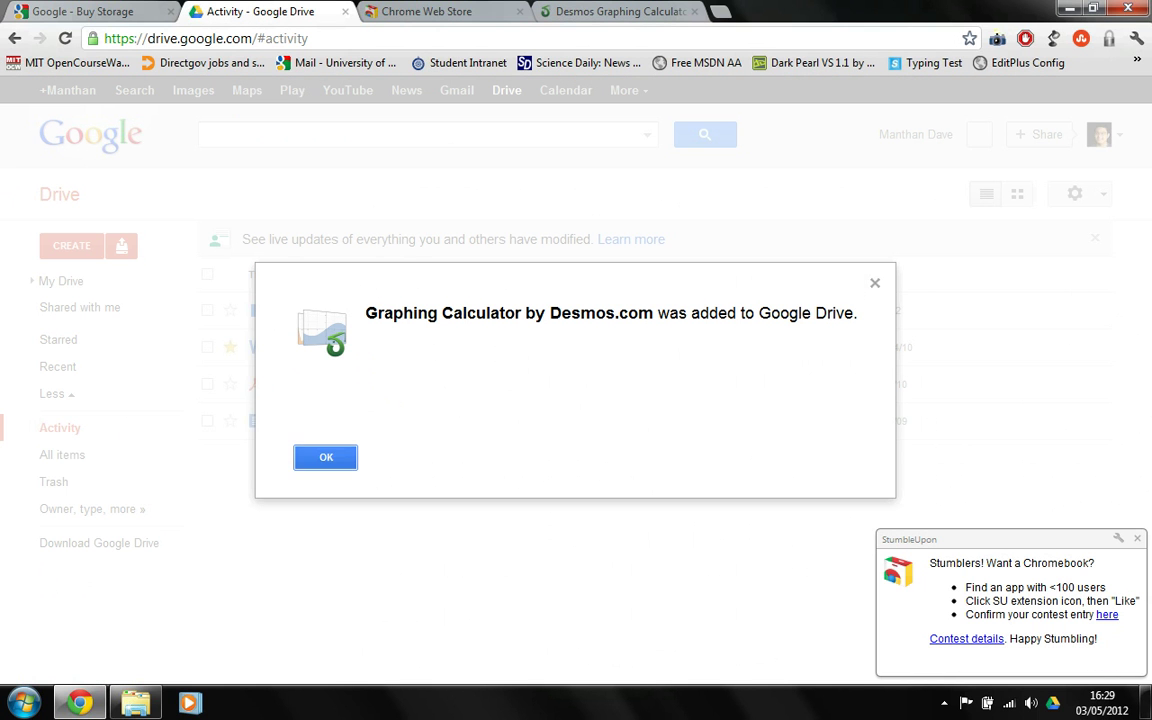
{"action": "key", "text": "Return"}
{"action": "left_click", "coordinate": [71, 245]}
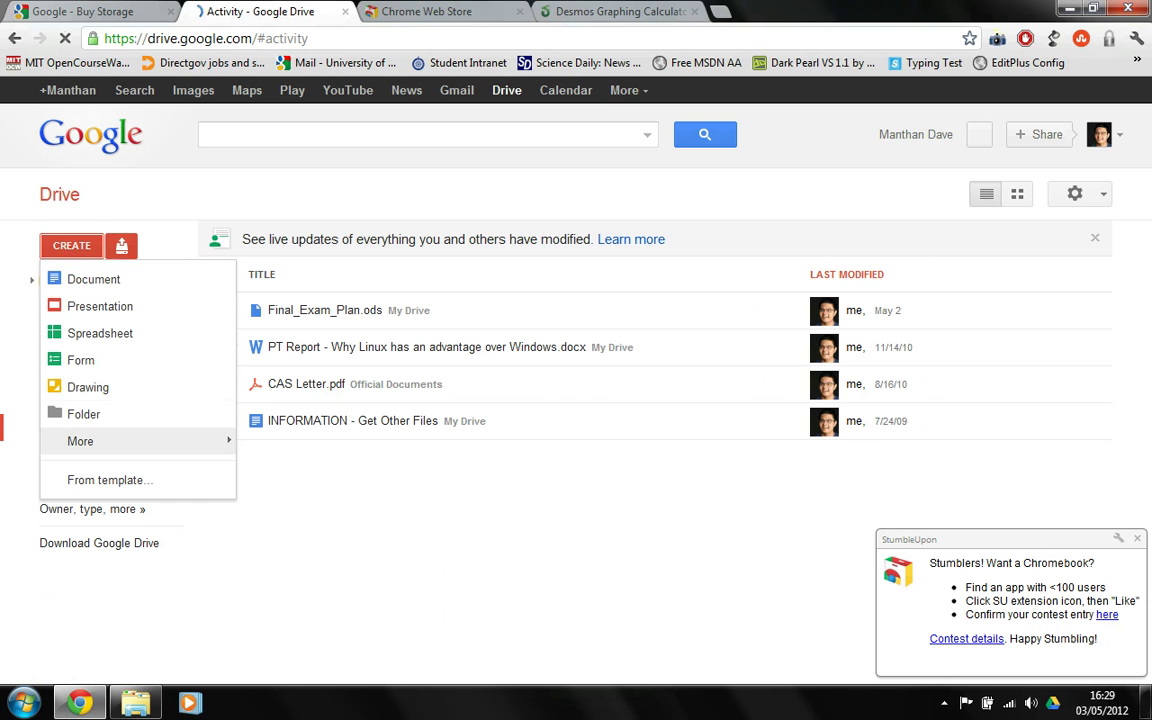
{"action": "mouse_move", "coordinate": [120, 441]}
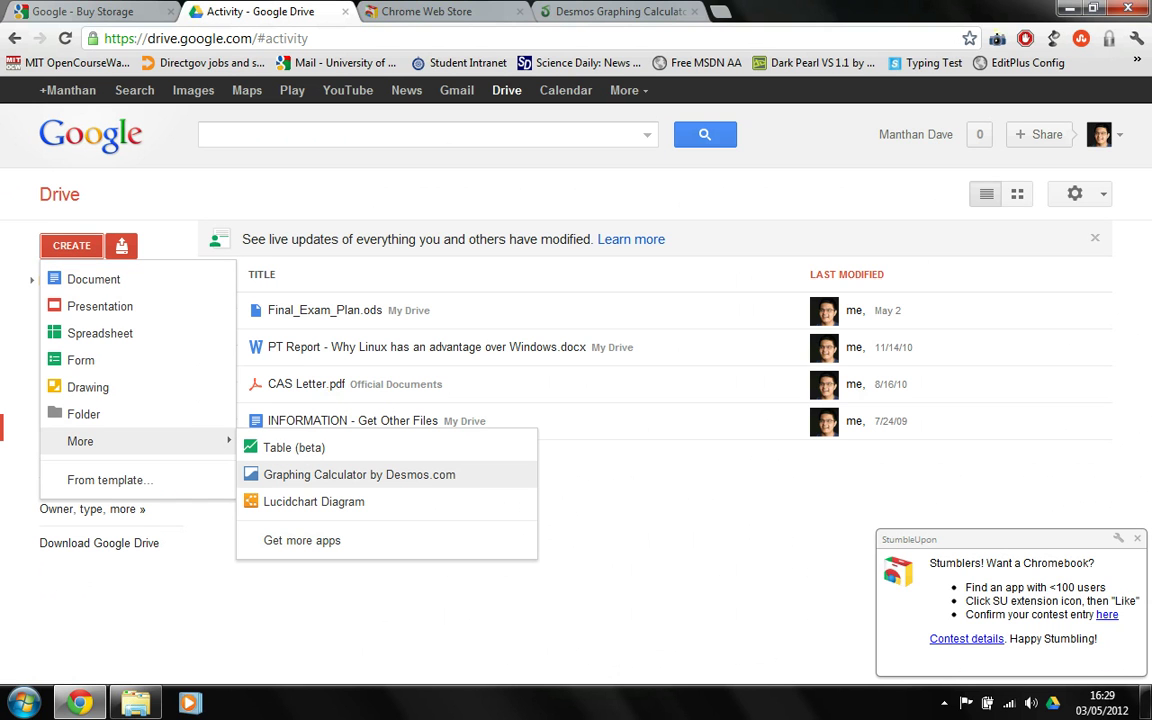
{"action": "left_click", "coordinate": [359, 474]}
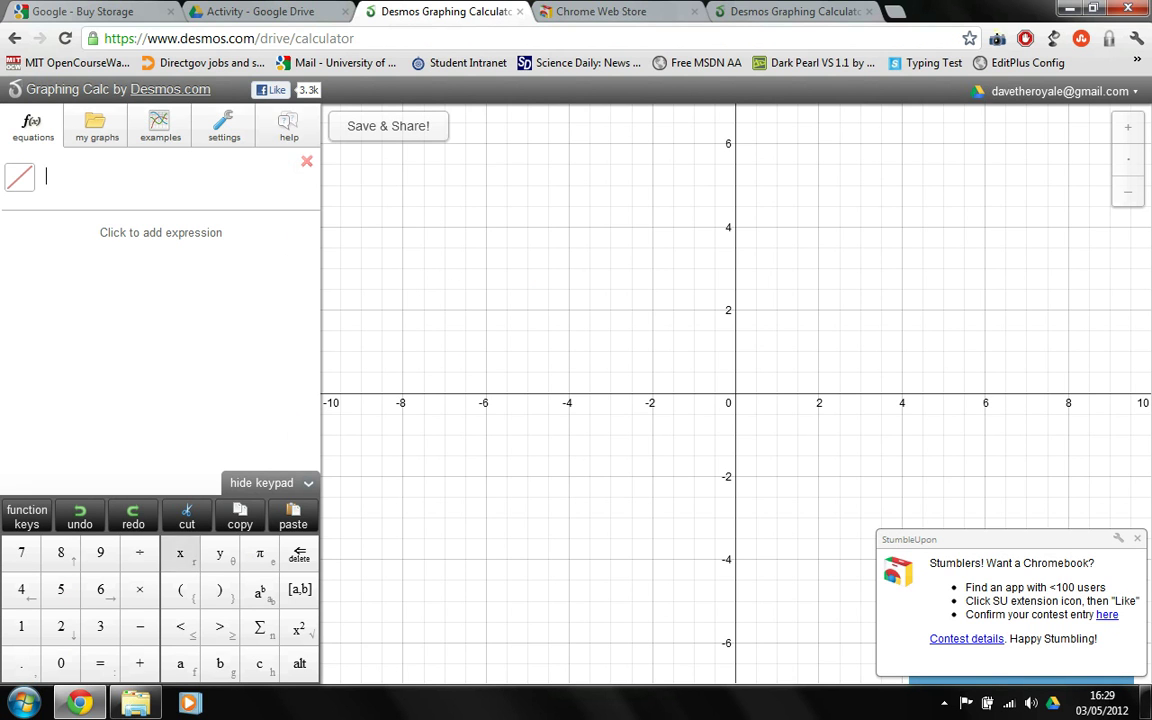
Plot the expression x^2 in the Desmos graphing calculator and inspect the resulting curve
{"action": "type", "text": "x^2"}
{"action": "left_click_drag", "start_coordinate": [760, 150], "coordinate": [700, 614]}
{"action": "left_click_drag", "start_coordinate": [578, 343], "coordinate": [566, 470]}
{"action": "mouse_move", "coordinate": [790, 143]}
{"action": "left_mouse_down"}
{"action": "mouse_move", "coordinate": [760, 675]}
{"action": "mouse_move", "coordinate": [770, 140]}
{"action": "left_mouse_up"}
{"action": "left_click_drag", "start_coordinate": [770, 600], "coordinate": [760, 120]}
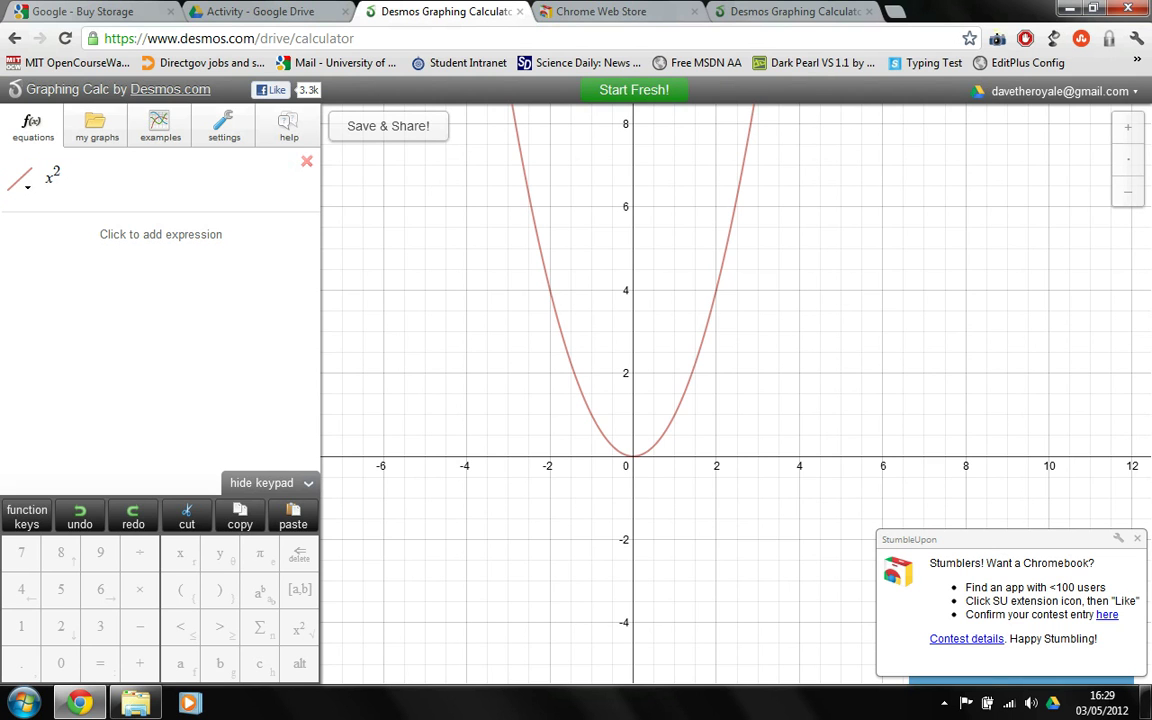
Check the list of saved graphs and the example graphs, and return to the equations
{"action": "left_click", "coordinate": [97, 126]}
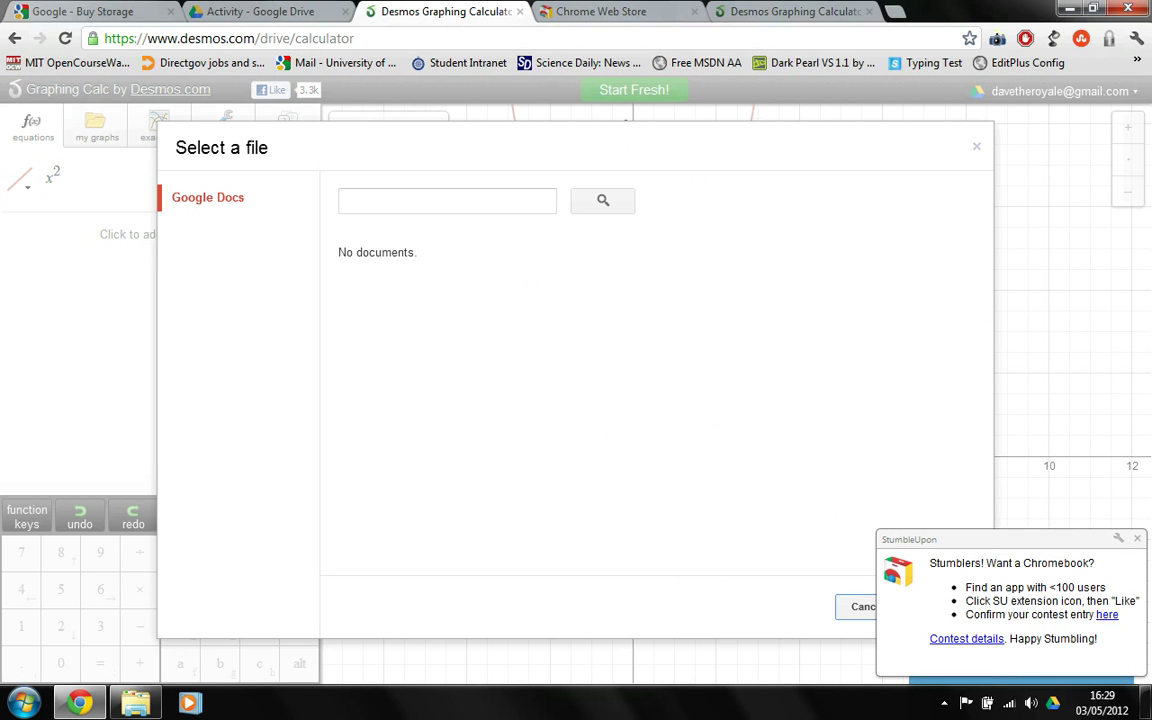
{"action": "key", "text": "Escape"}
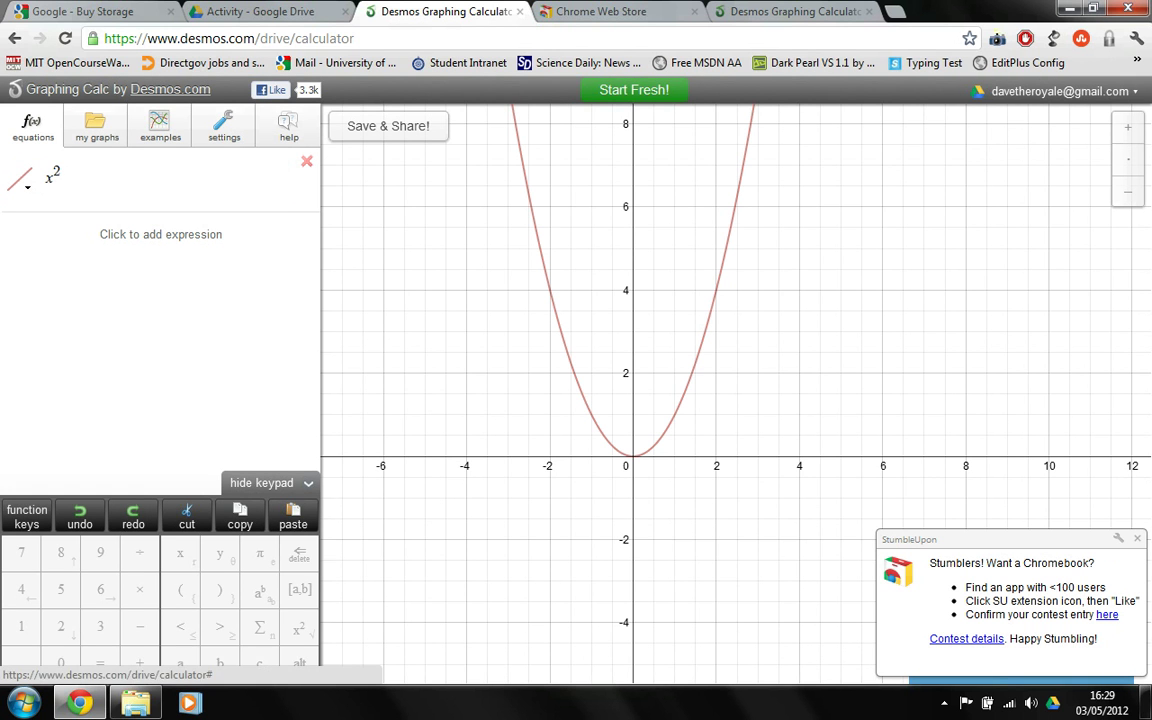
{"action": "left_click", "coordinate": [160, 126]}
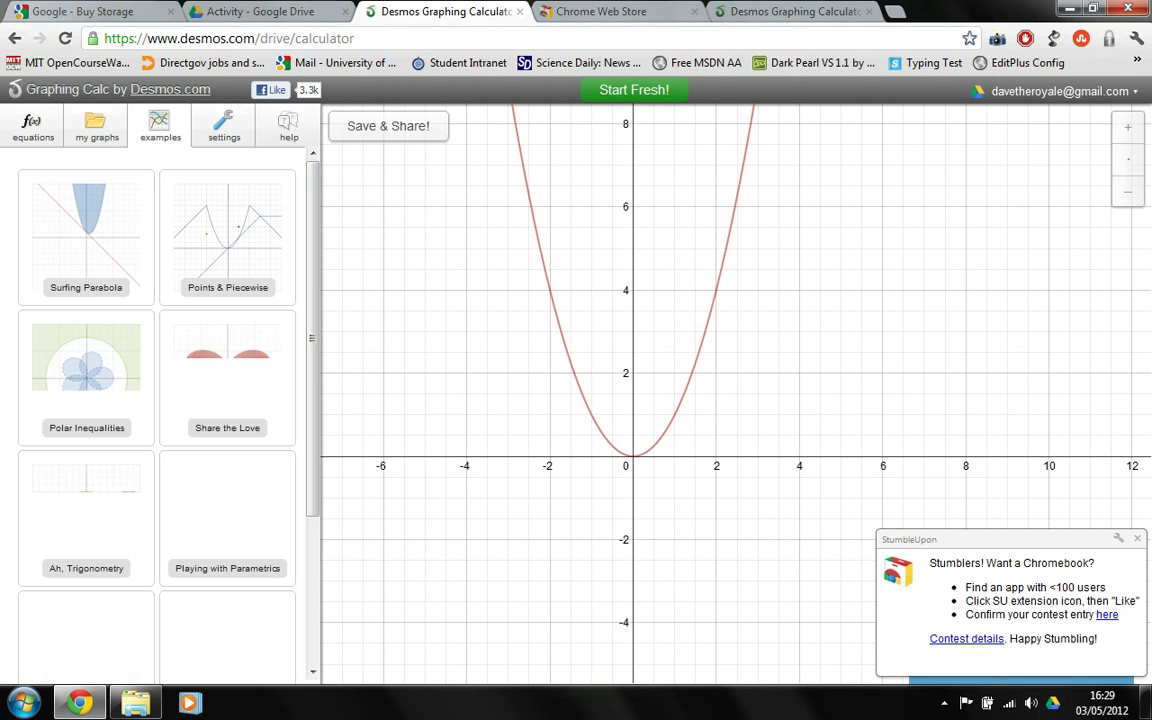
{"action": "left_click", "coordinate": [32, 126]}
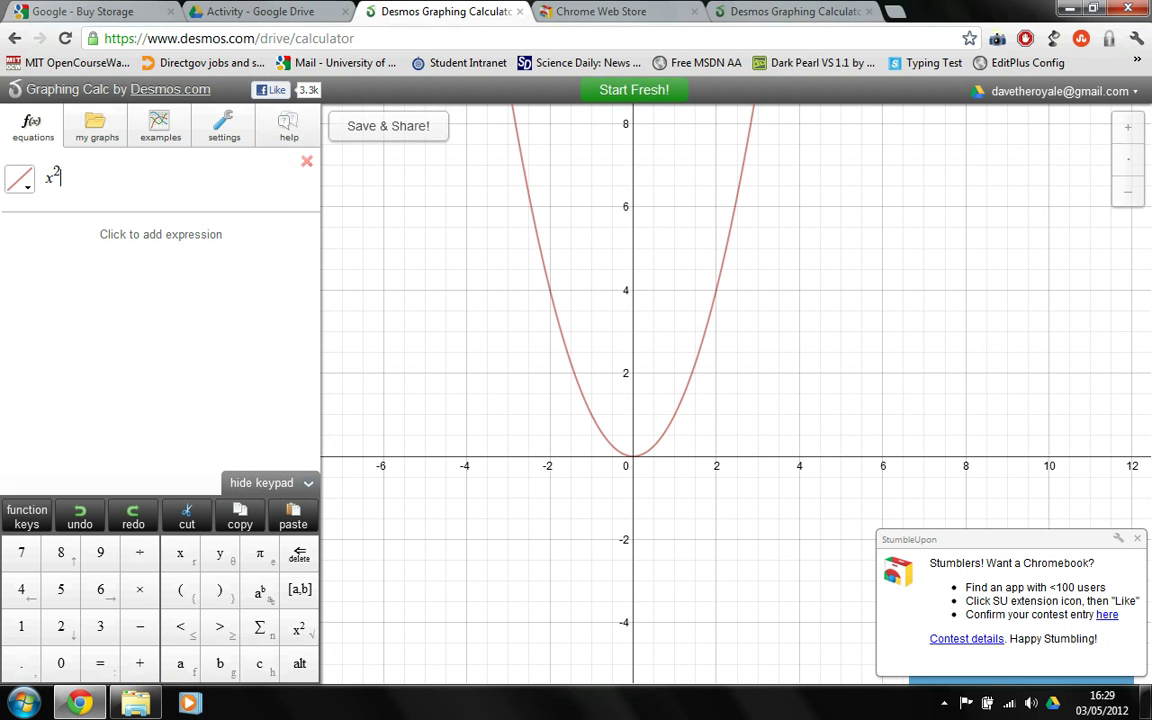
Save the x^2 graph to Google Drive as "testgraph", viewable by anyone the link is shared with, and dismiss the sharing options
{"action": "left_click_drag", "start_coordinate": [760, 250], "coordinate": [636, 597]}
{"action": "left_click", "coordinate": [388, 126]}
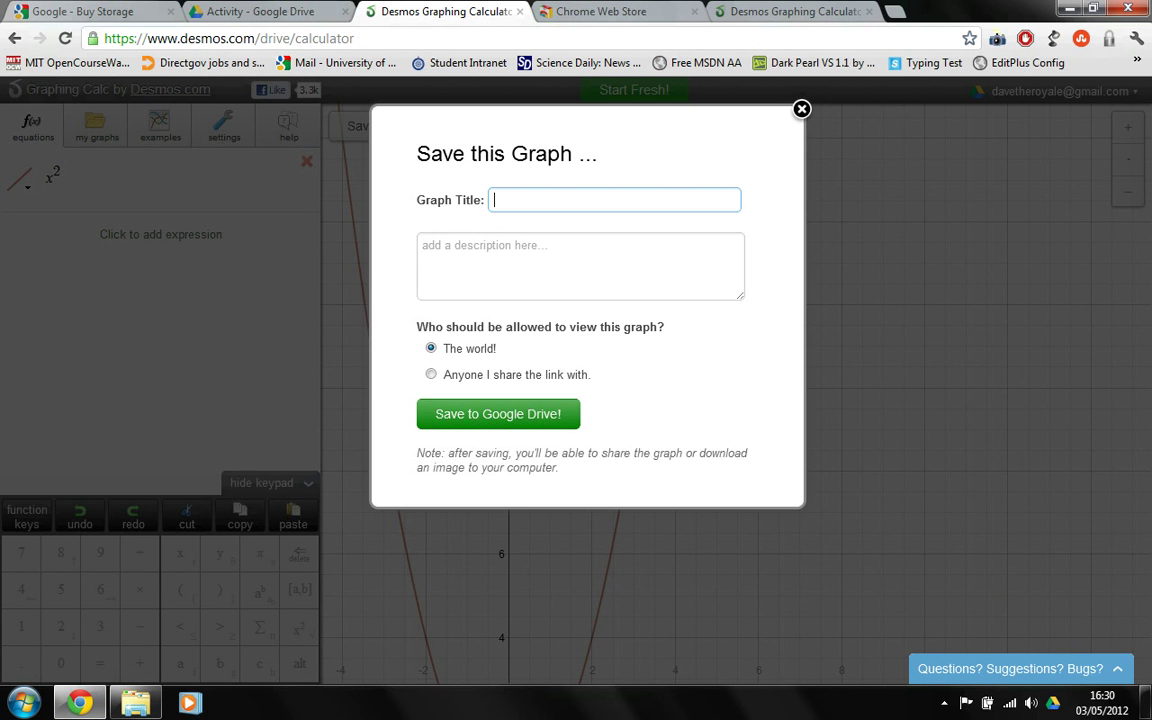
{"action": "type", "text": "testgraph"}
{"action": "left_click", "coordinate": [431, 374]}
{"action": "left_click", "coordinate": [498, 414]}
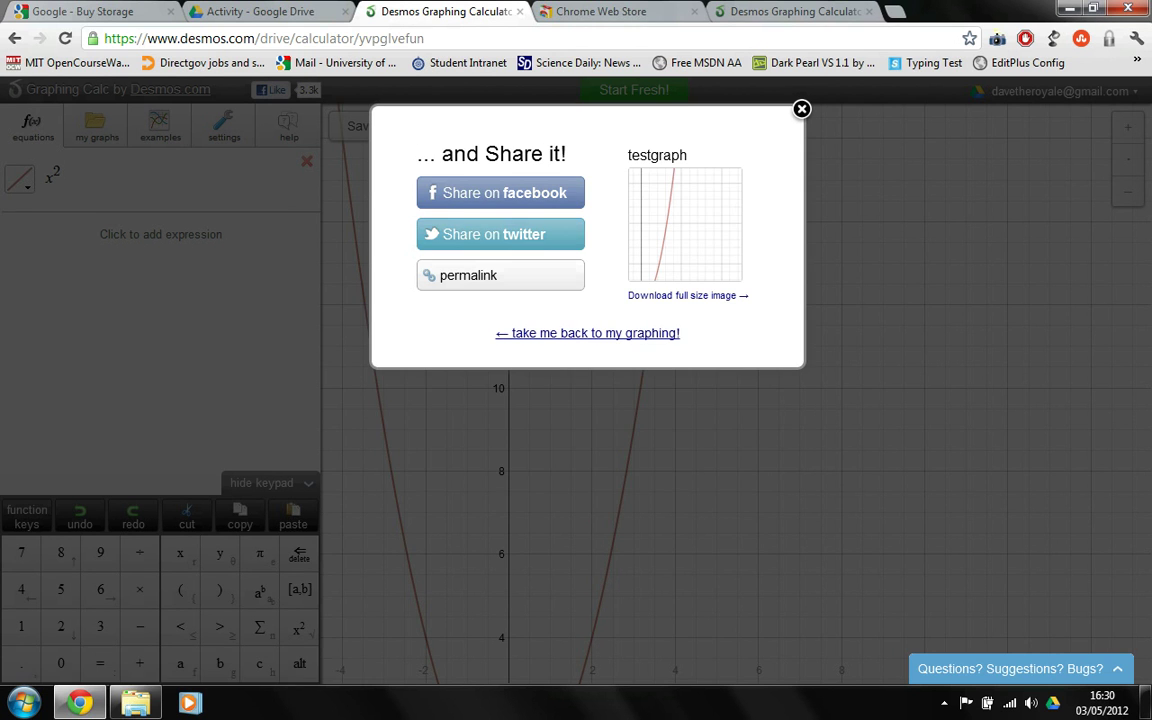
{"action": "key", "text": "Escape"}
Switch back to Google Drive and move testgraph from My Drive into the TestFiles folder
{"action": "left_click", "coordinate": [255, 11]}
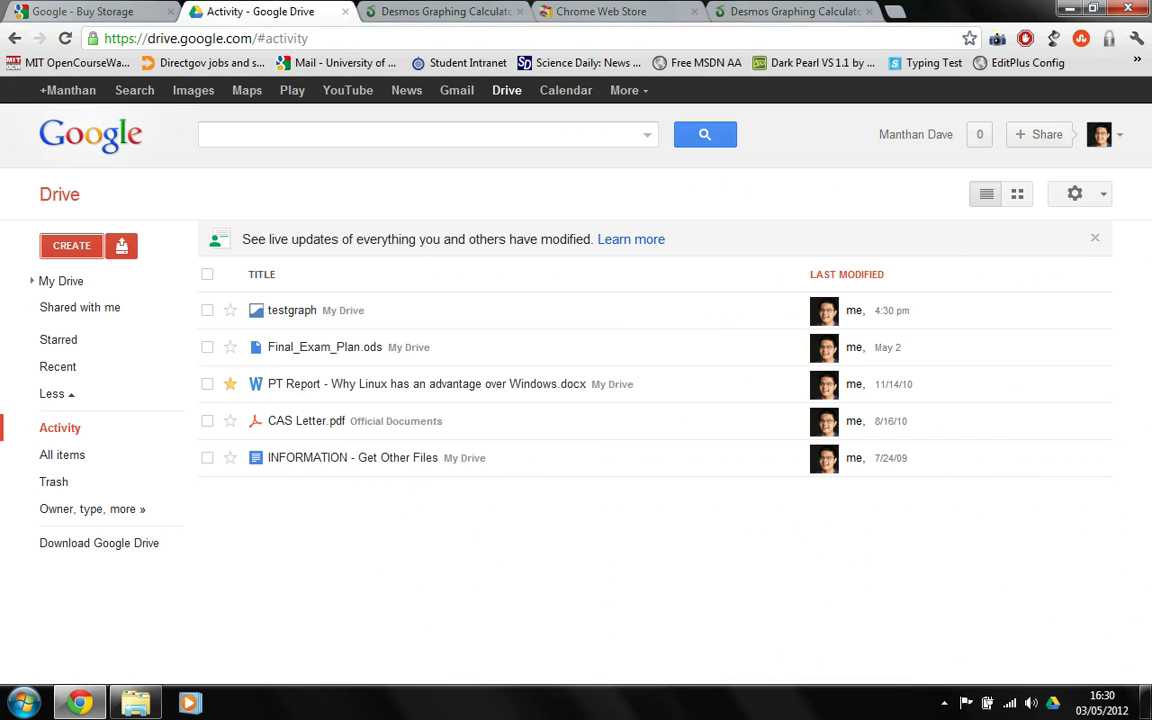
{"action": "left_click", "coordinate": [61, 281]}
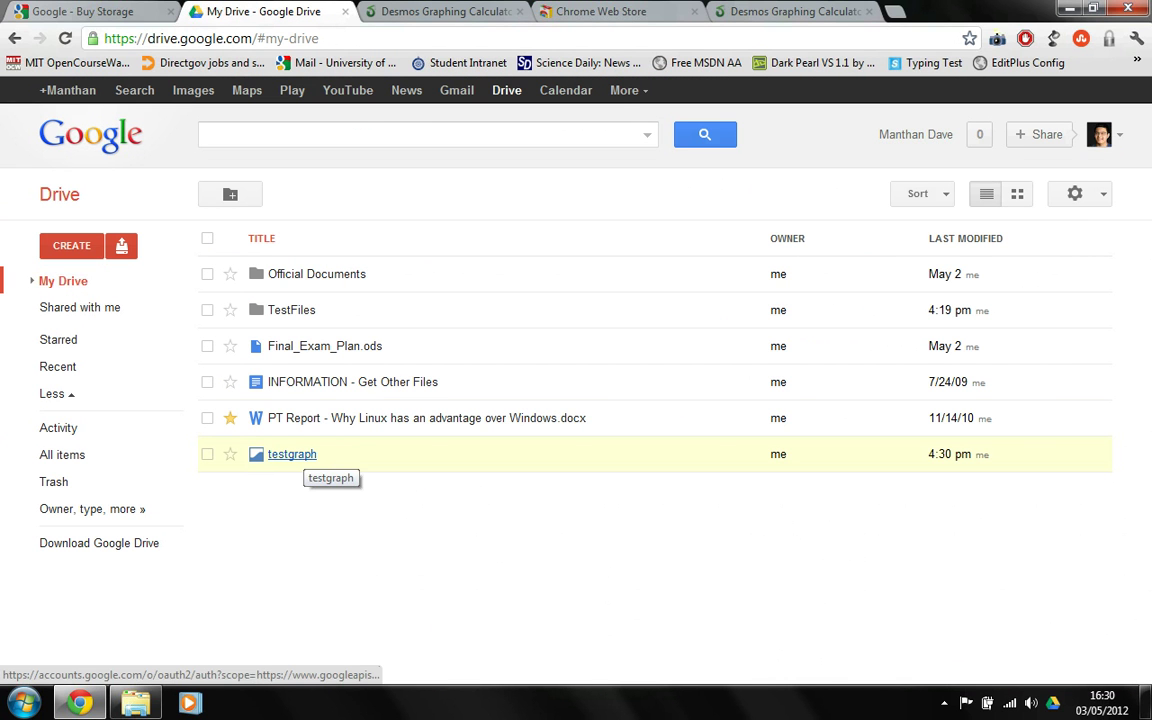
{"action": "left_click_drag", "start_coordinate": [295, 458], "coordinate": [295, 326]}
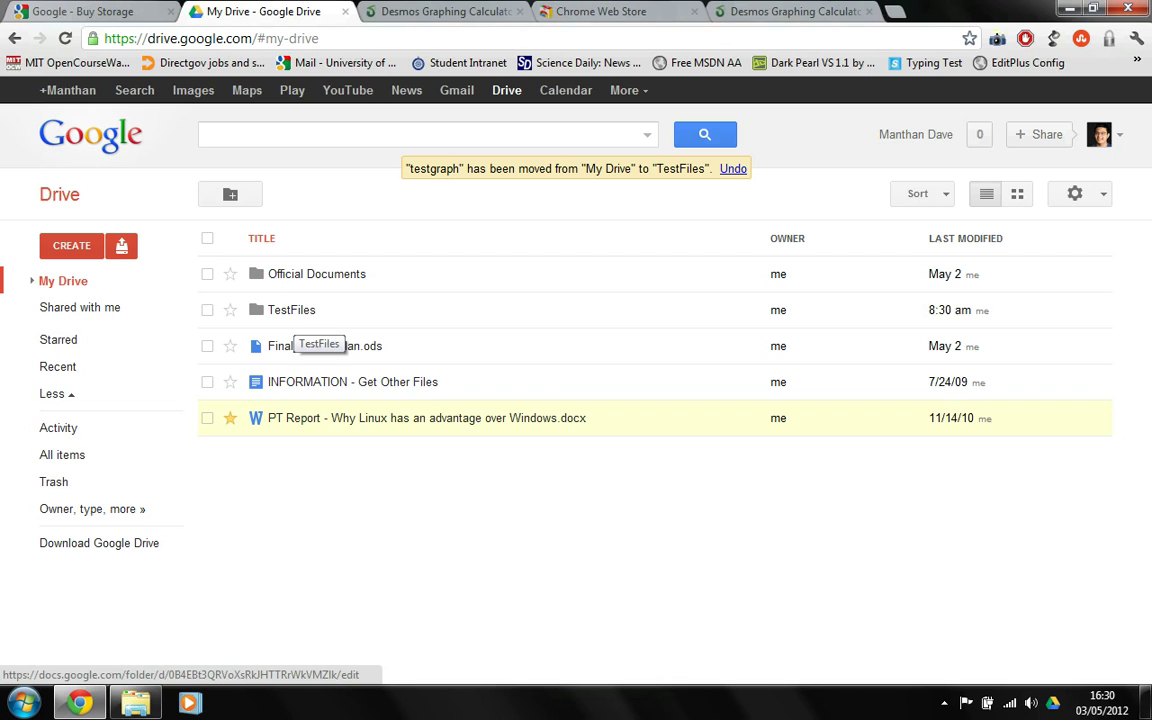